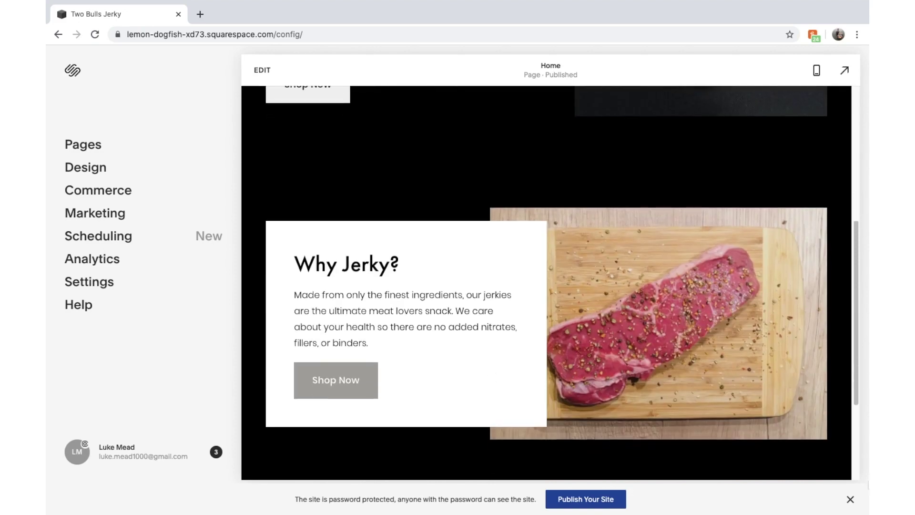
Step: Hide the site publishing banner and look over the site's home and shop pages
click(851, 498)
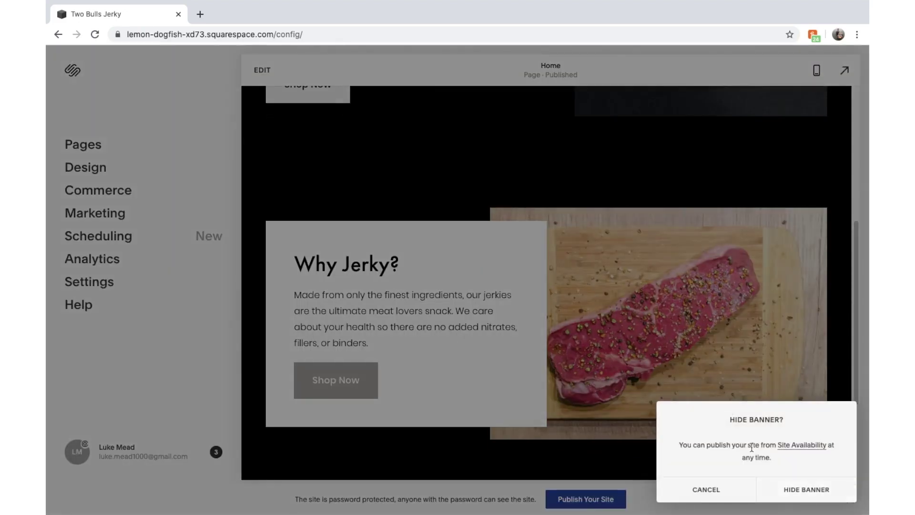
click(794, 497)
scroll(422, 307, up, 3)
scroll(419, 305, up, 3)
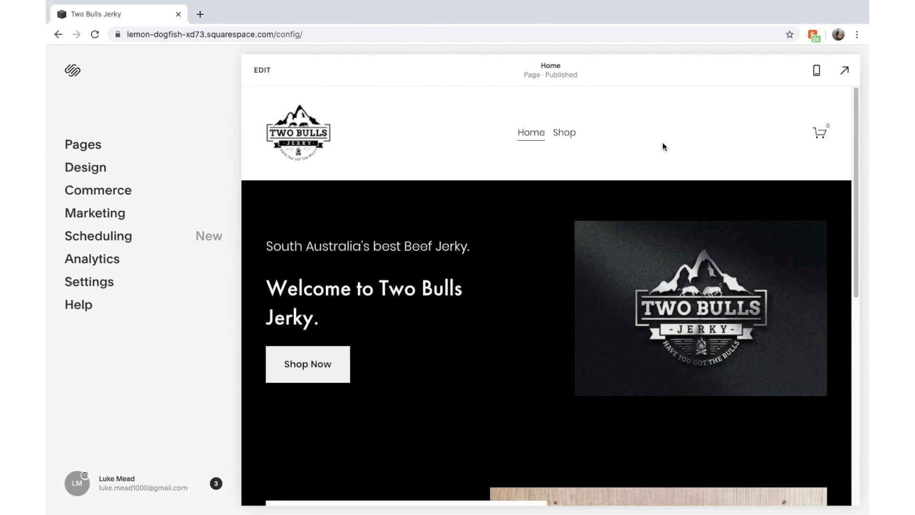
scroll(611, 293, down, 10)
scroll(613, 191, up, 10)
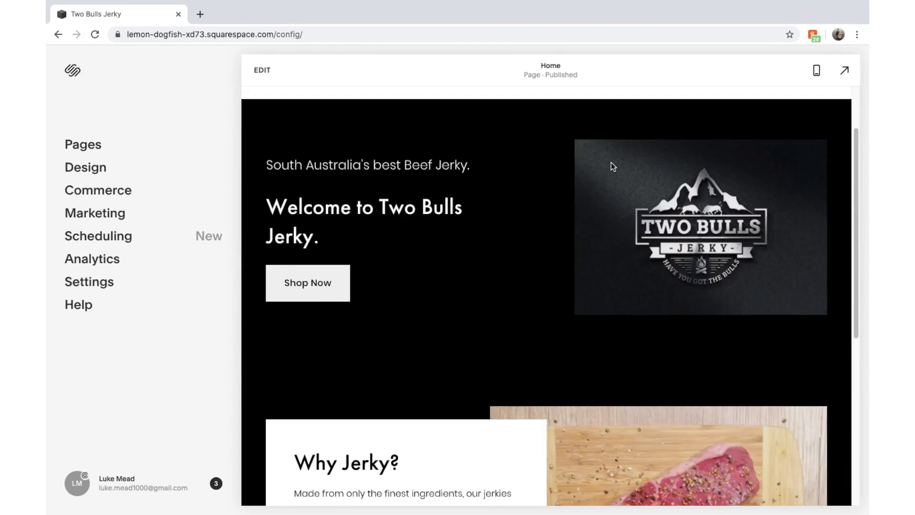
click(565, 130)
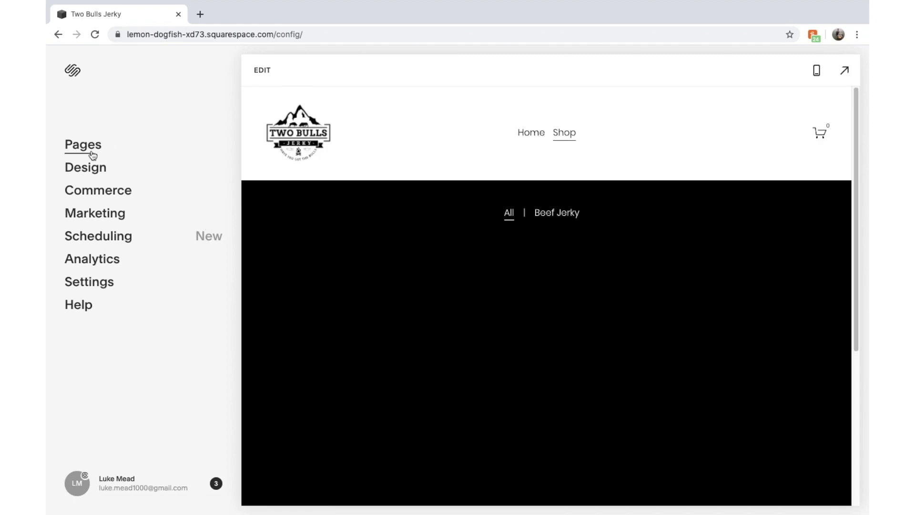
Step: Add a blog page to the main navigation, using the Blog 2 layout
click(93, 154)
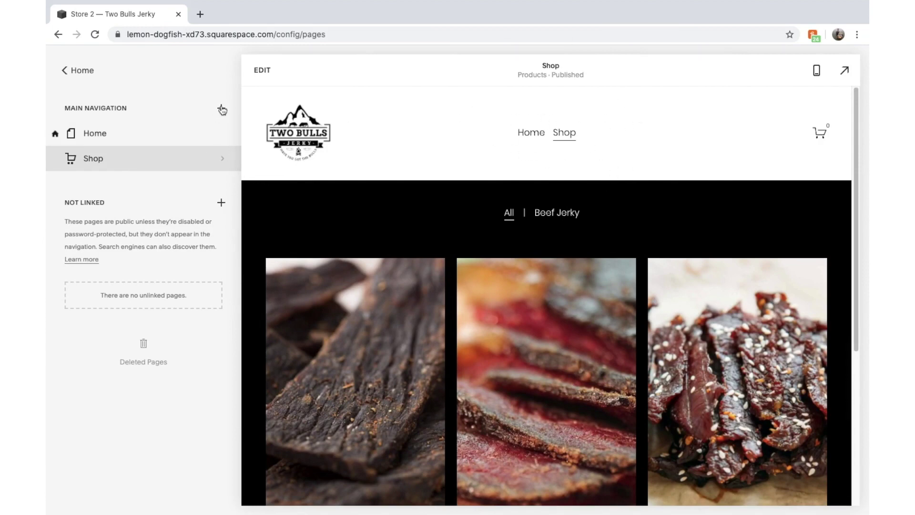
click(221, 109)
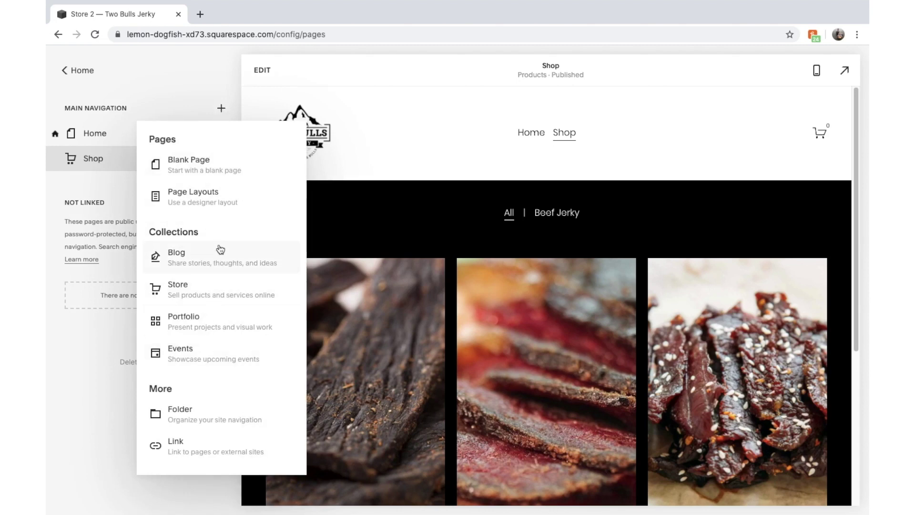
click(220, 250)
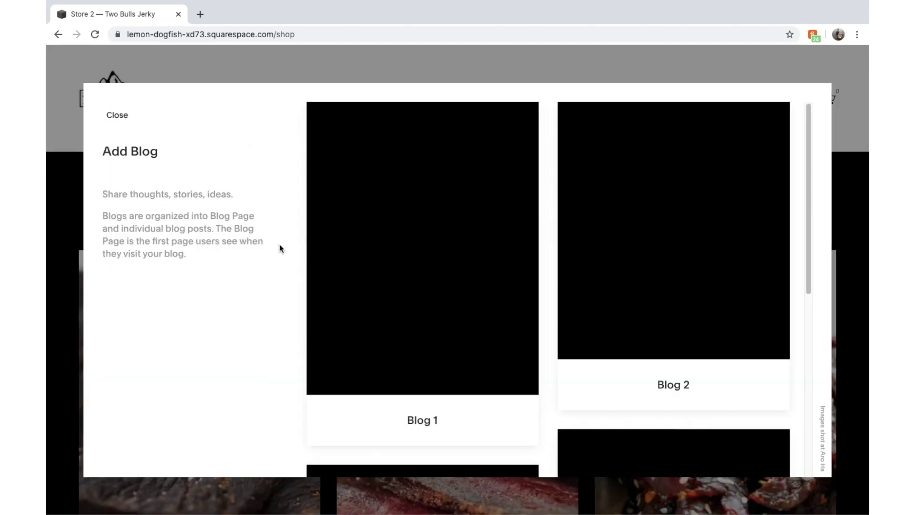
scroll(502, 283, down, 1)
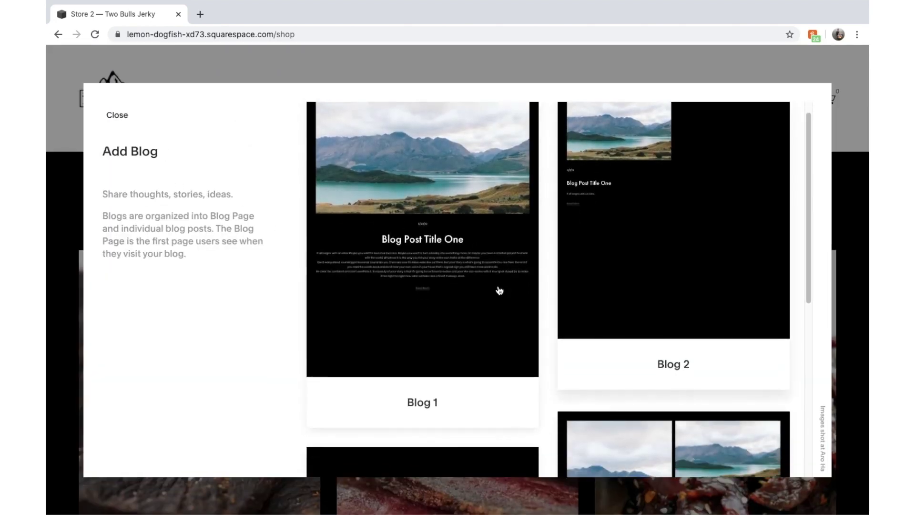
scroll(500, 290, down, 7)
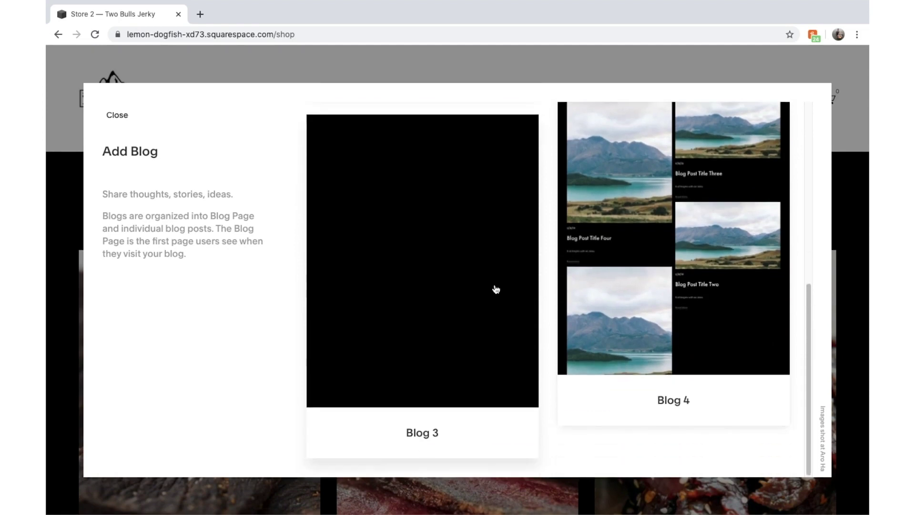
scroll(523, 244, up, 7)
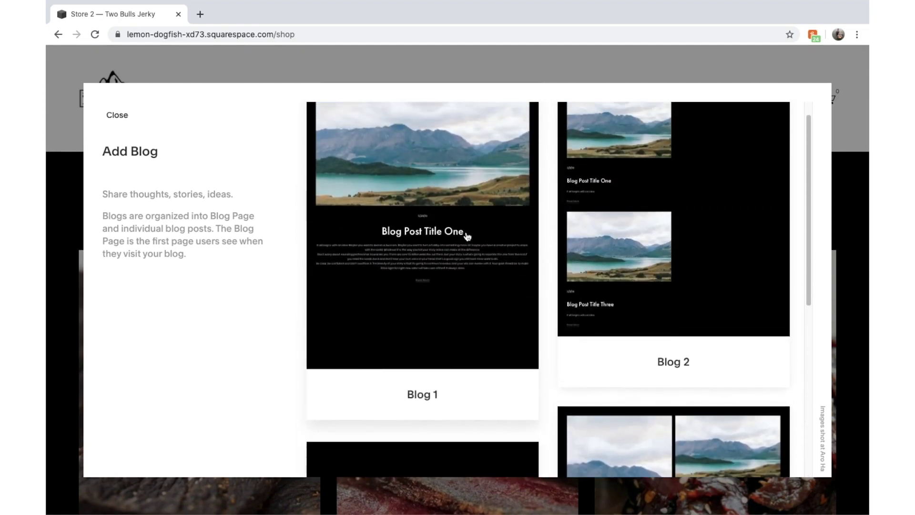
scroll(503, 308, down, 7)
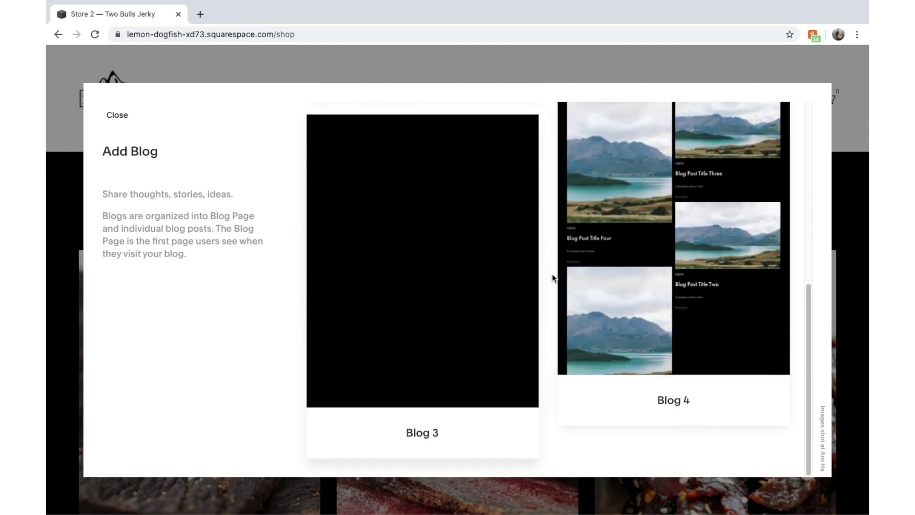
scroll(553, 274, up, 7)
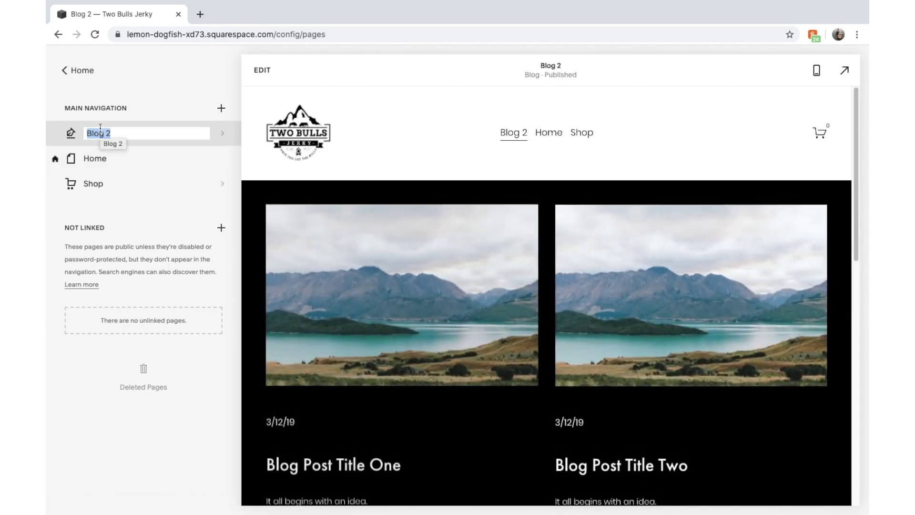
Step: Rename the new blog page as Blog and open its list of posts
text(B)
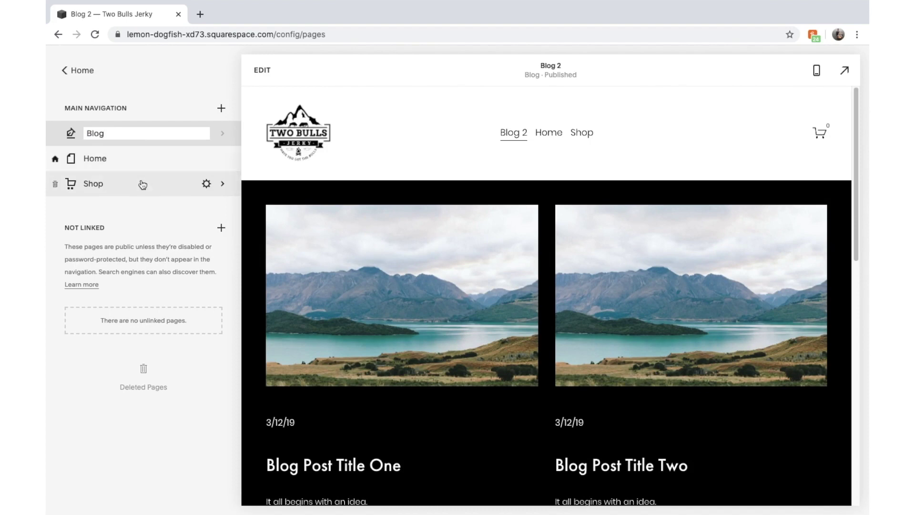
key(Return)
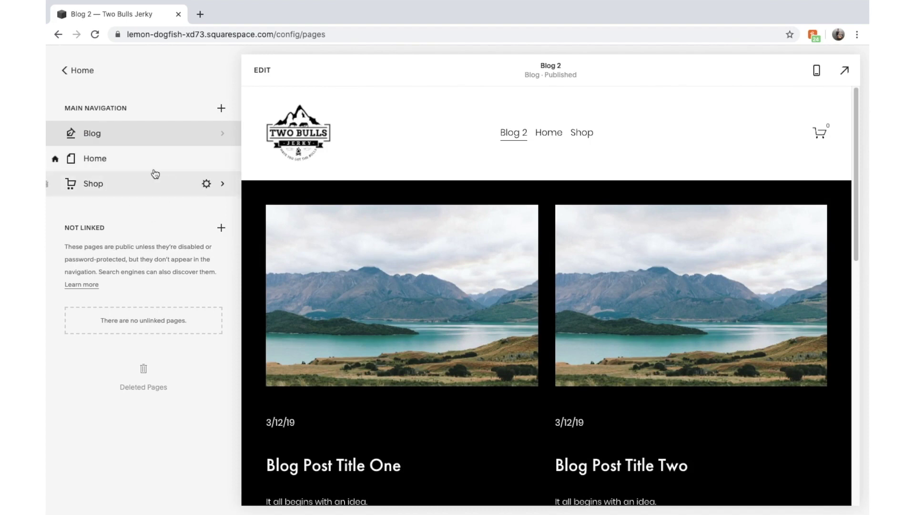
click(98, 136)
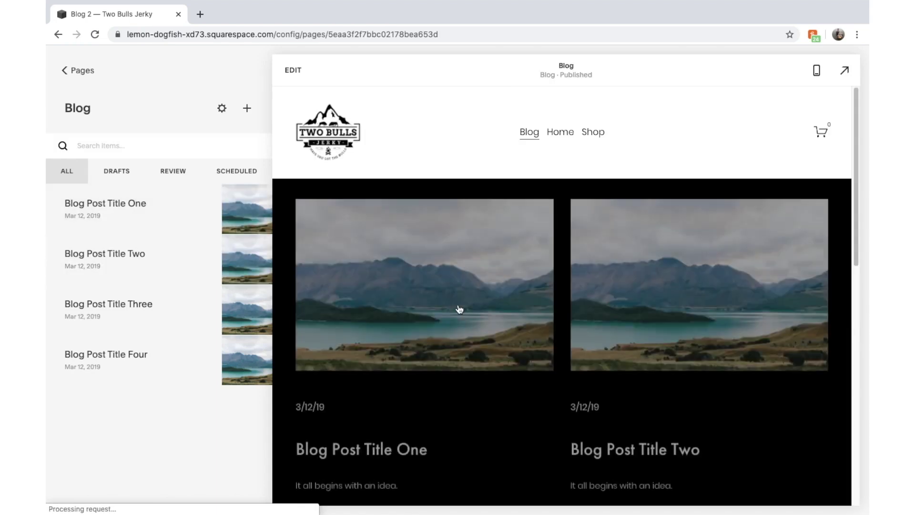
Step: Look through the sample posts on the blog page
scroll(565, 378, down, 5)
scroll(646, 296, down, 8)
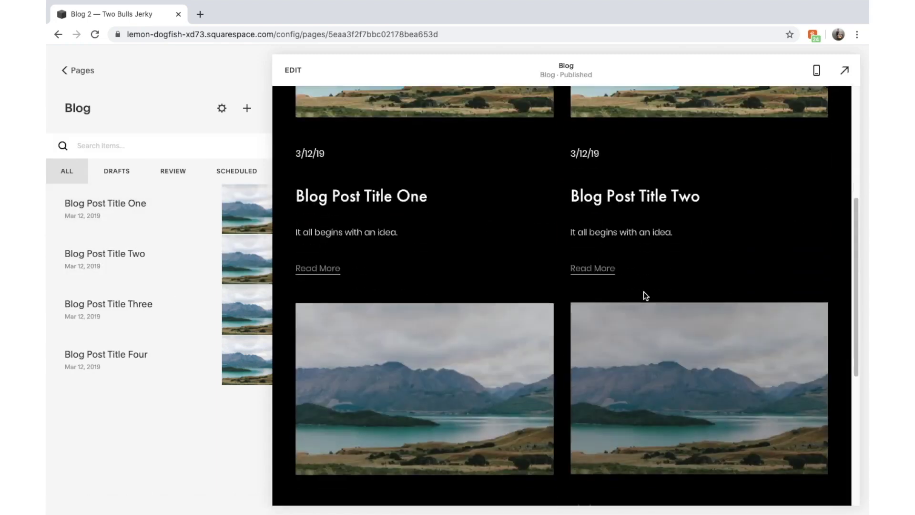
scroll(578, 333, up, 10)
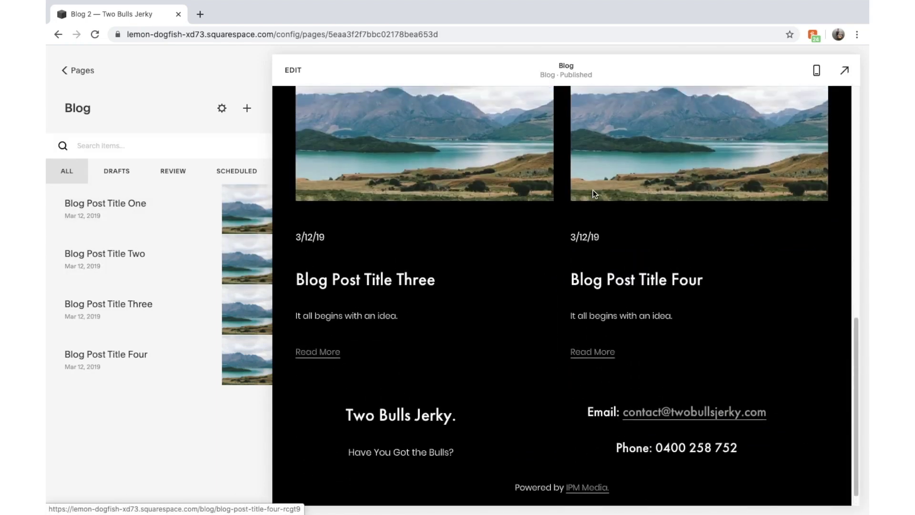
scroll(376, 450, down, 4)
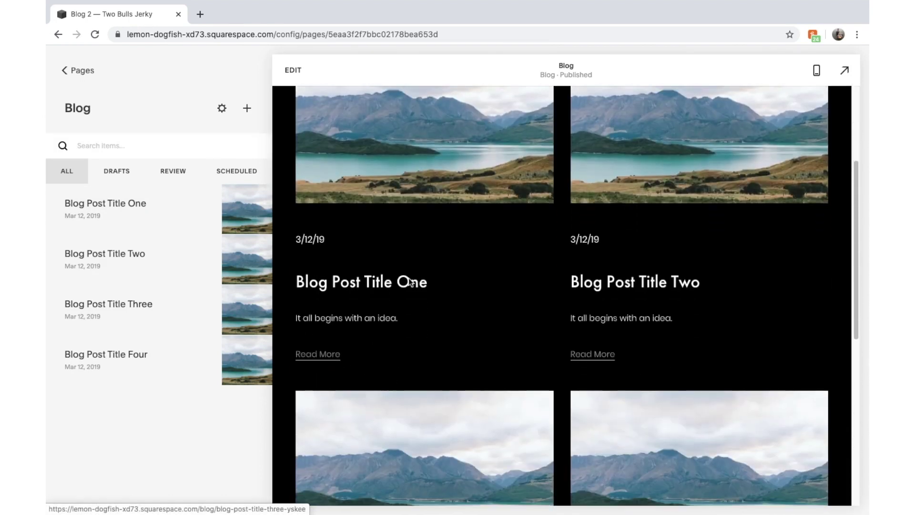
mouse_move(154, 218)
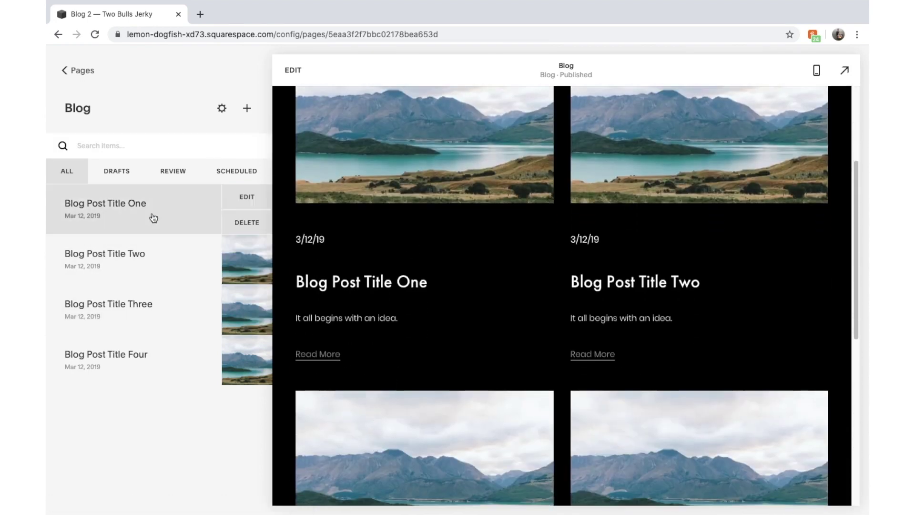
Step: View Blog Post Title One from start to footer and return to the main blog page
click(399, 160)
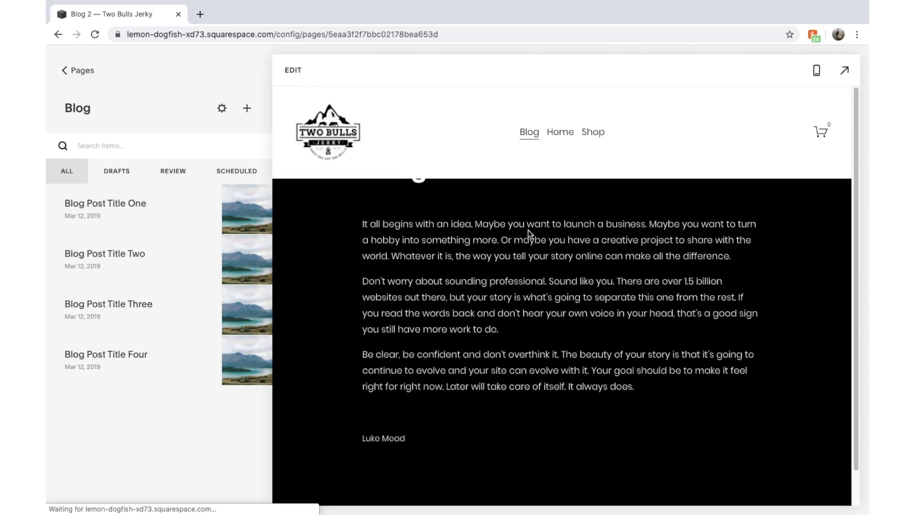
scroll(419, 340, down, 2)
scroll(499, 182, up, 3)
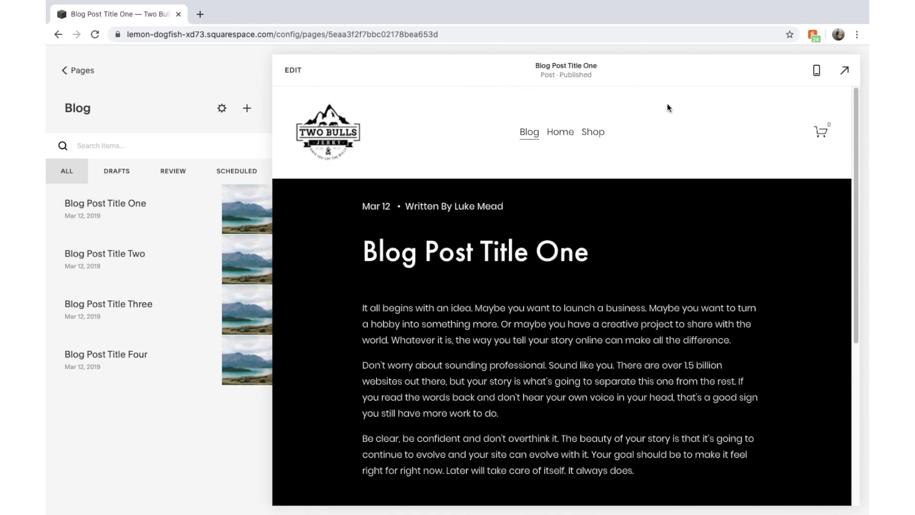
scroll(402, 293, down, 6)
scroll(564, 349, up, 1)
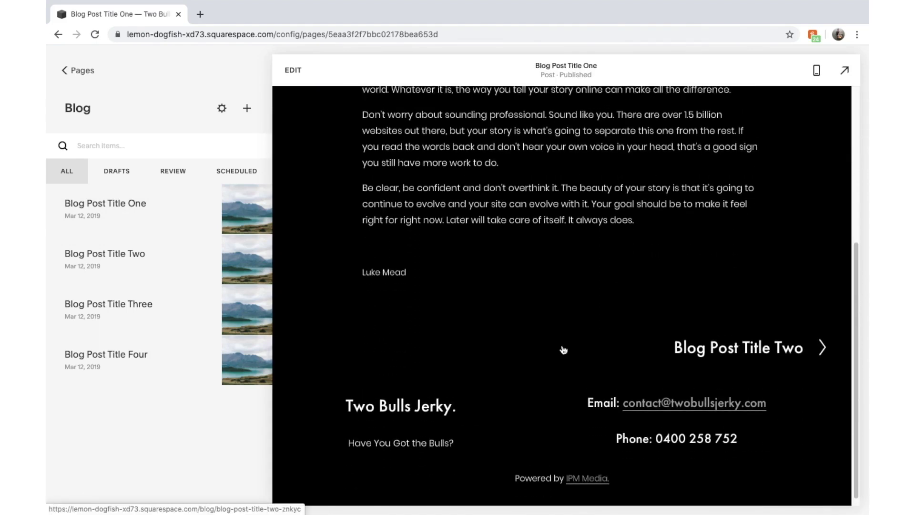
scroll(564, 349, down, 1)
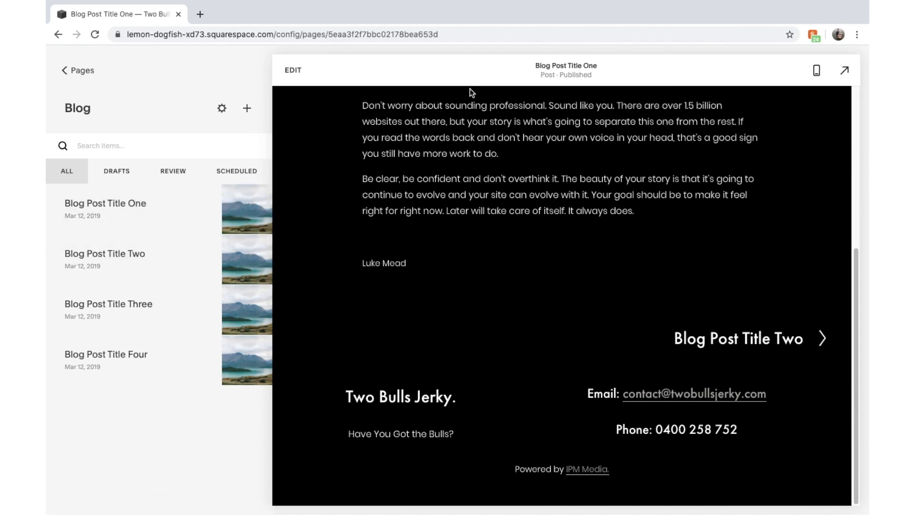
scroll(416, 179, up, 6)
click(528, 141)
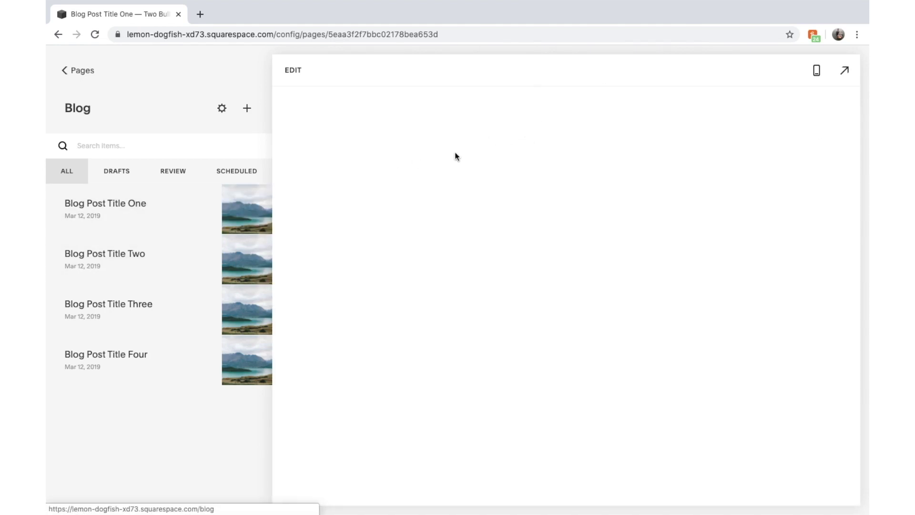
Step: Delete the sample posts from the blog, confirming each deletion
mouse_move(180, 221)
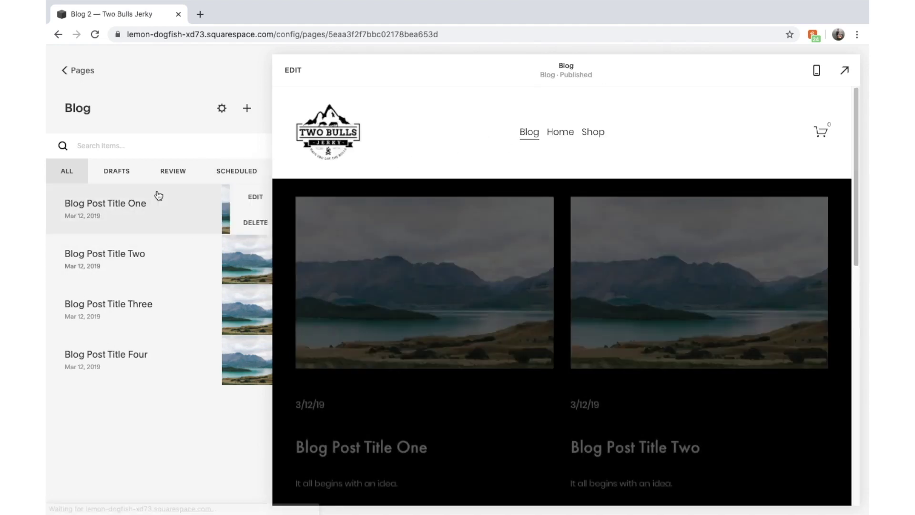
click(247, 222)
click(314, 253)
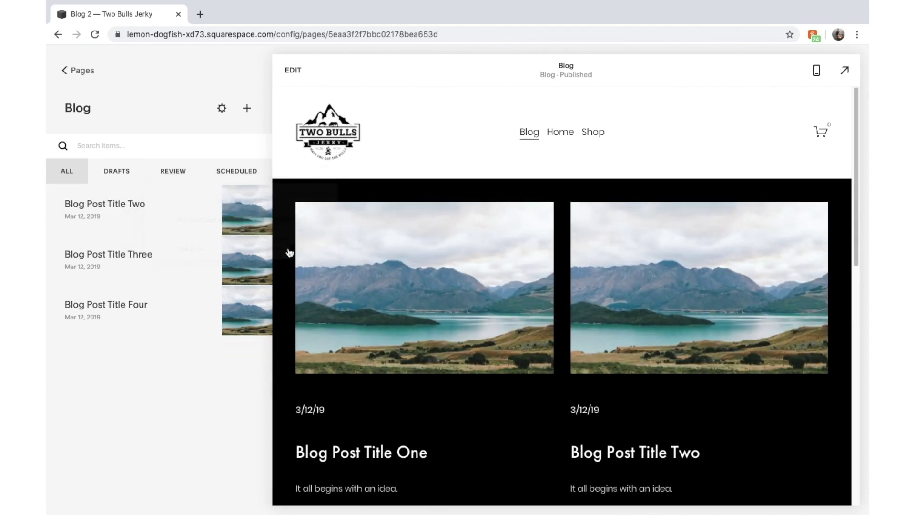
click(247, 222)
click(311, 258)
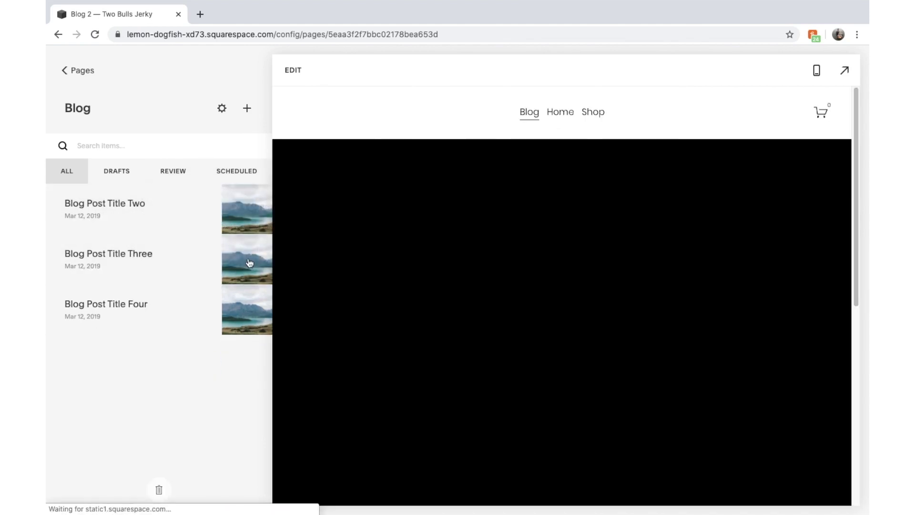
click(256, 269)
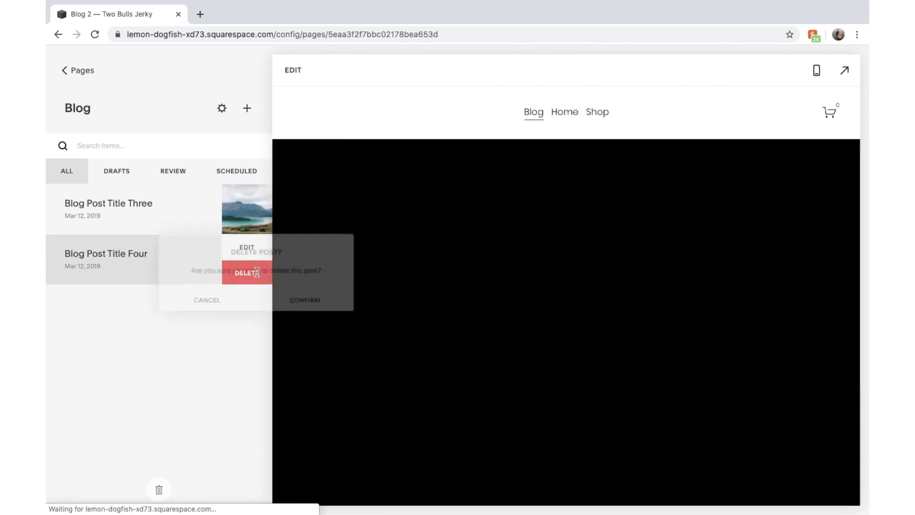
click(316, 300)
click(248, 223)
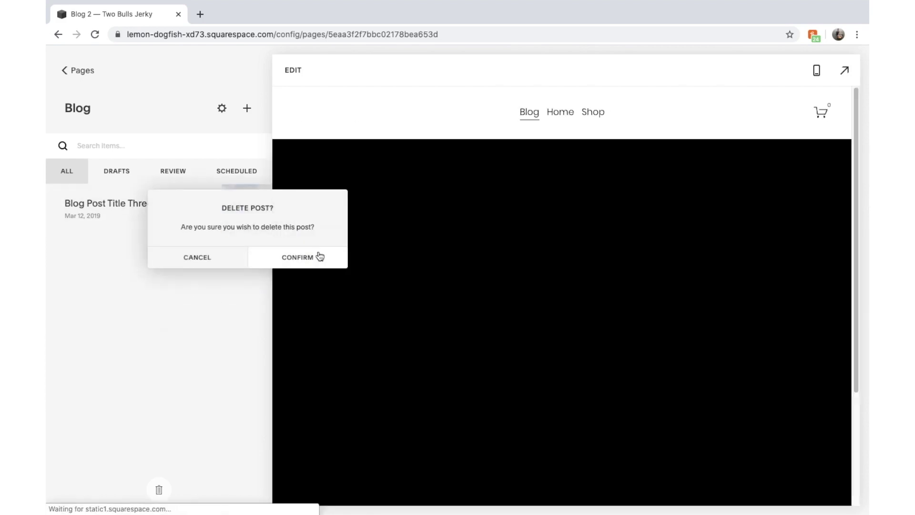
click(317, 257)
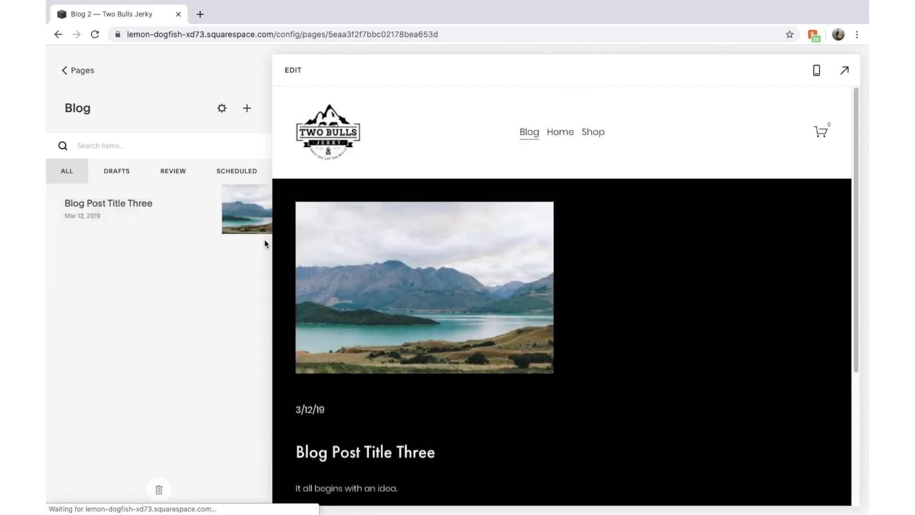
Step: Create a new blog post and open the untitled draft for editing
click(247, 109)
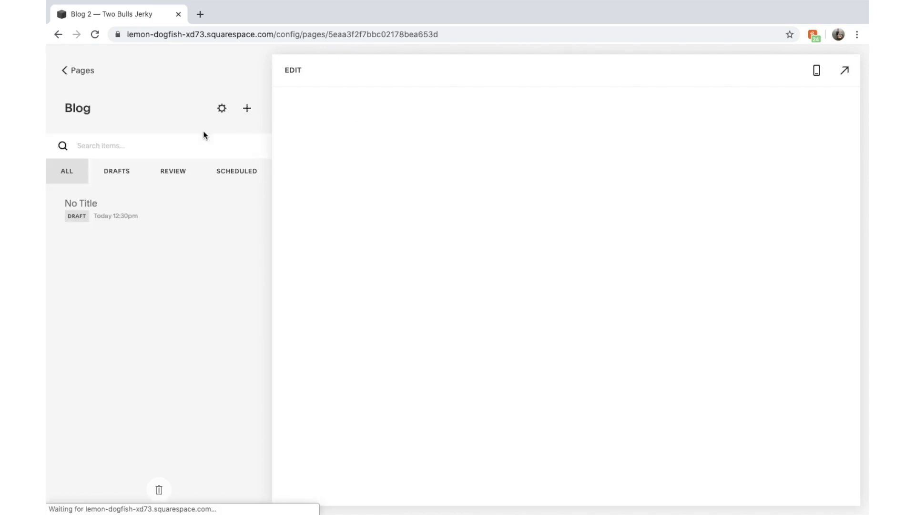
mouse_move(173, 196)
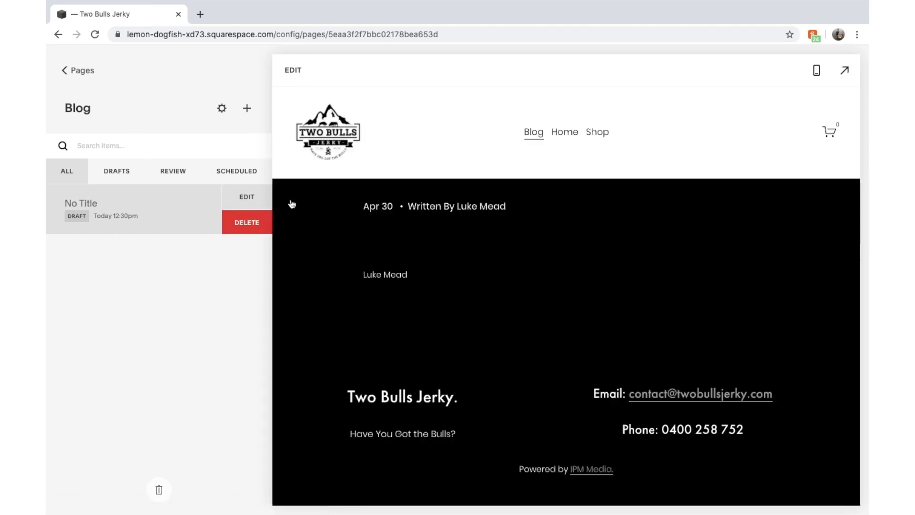
click(247, 198)
click(72, 60)
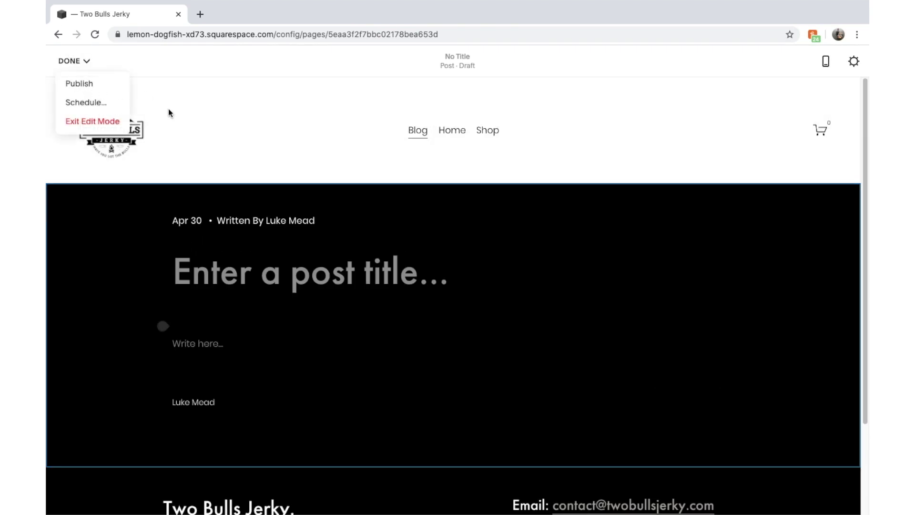
click(176, 117)
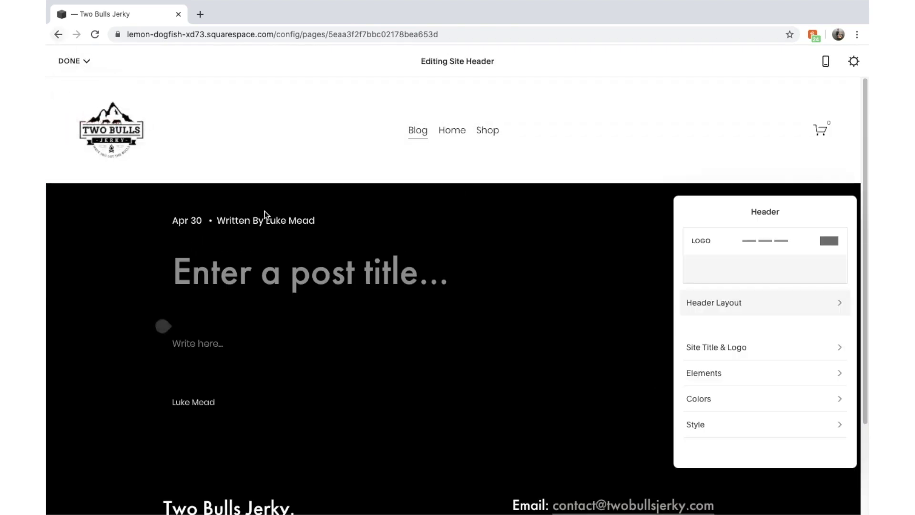
click(595, 371)
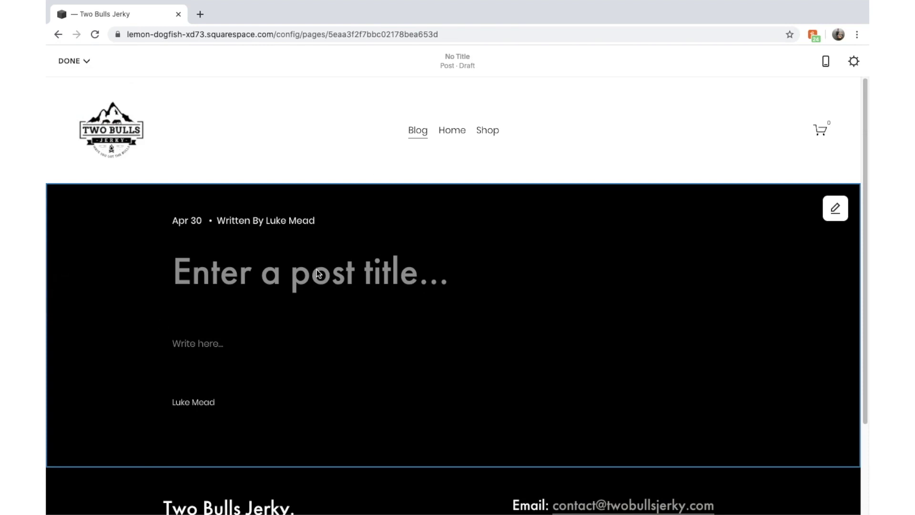
Step: Title the new blog post "How to make a blog", with the last two words in lowercase
scroll(322, 274, down, 1)
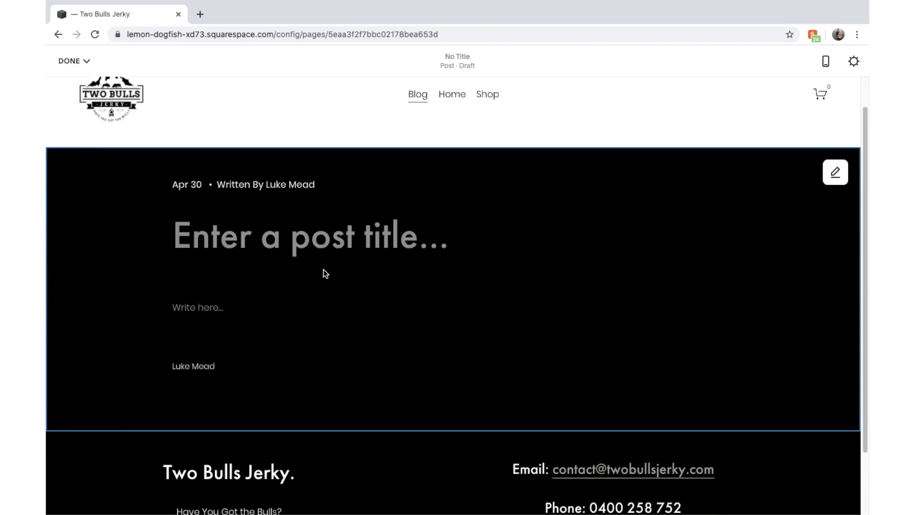
click(319, 238)
text(How to make )
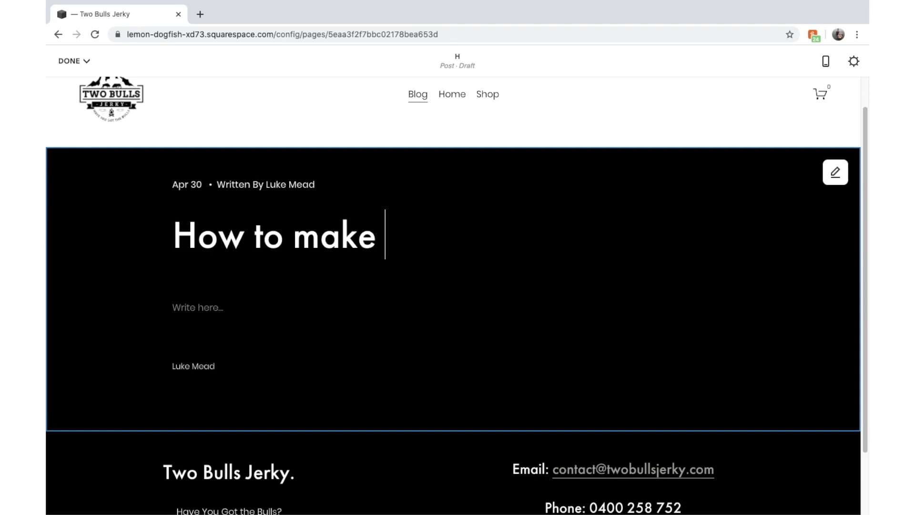
text(b)
key(BackSpace)
text(A BLOG)
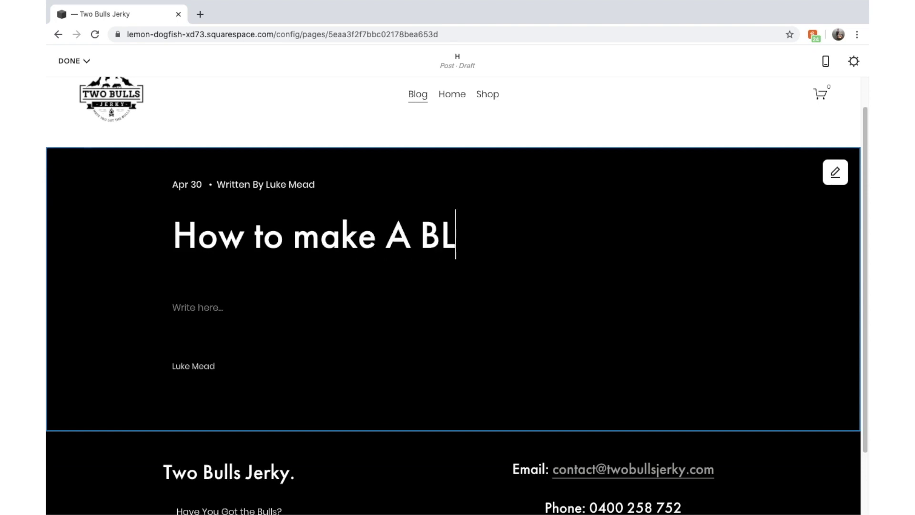
double_click(398, 232)
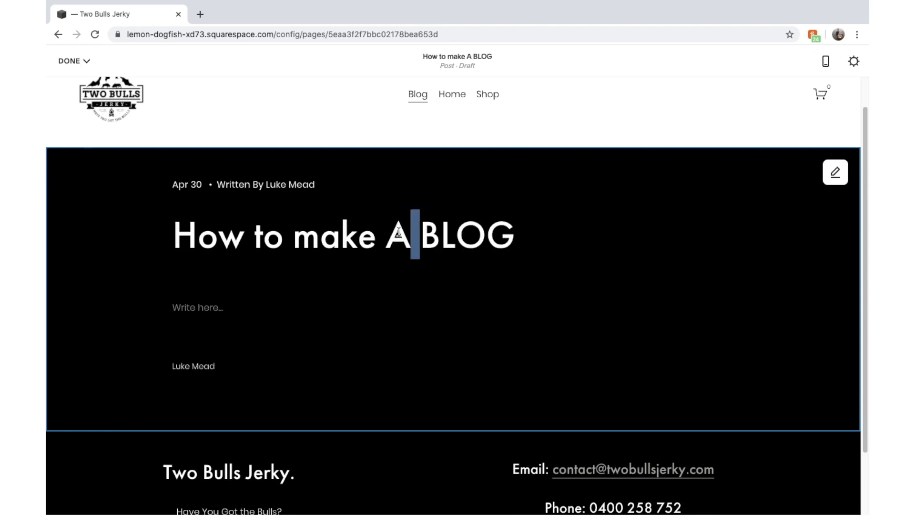
key(BackSpace)
key(BackSpace)
text(a)
double_click(456, 222)
text(blog)
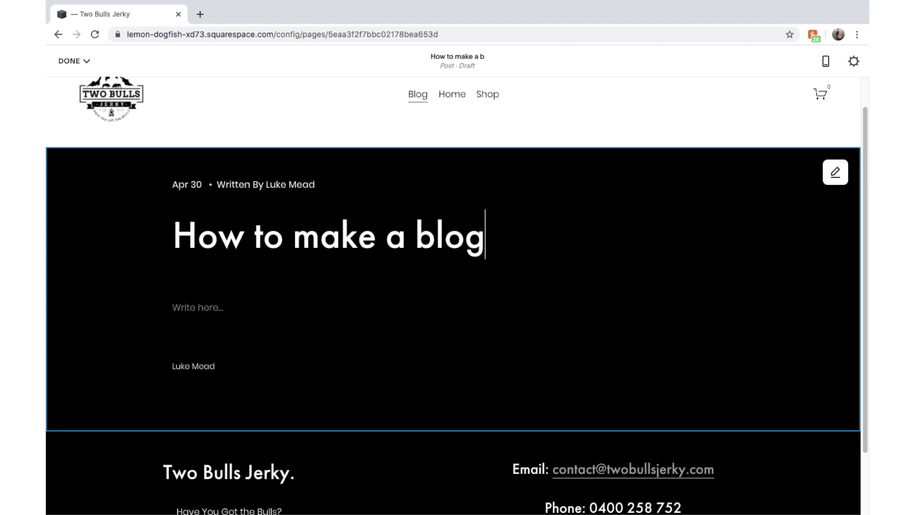
Step: Write "This is text" as the post's body and add an image block below it
click(286, 320)
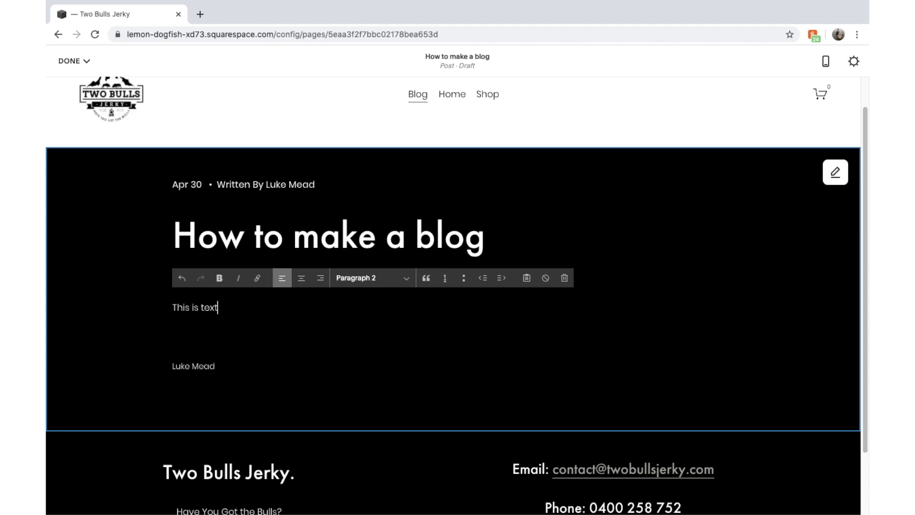
click(280, 351)
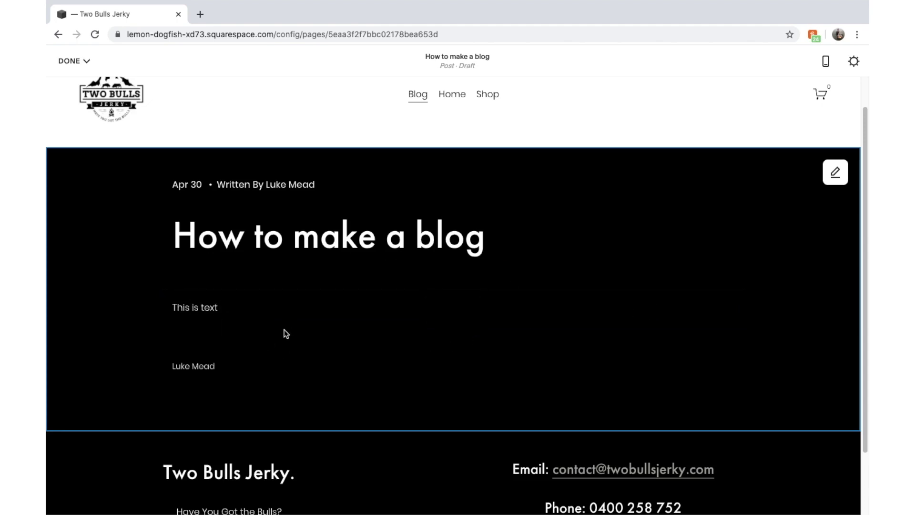
click(163, 326)
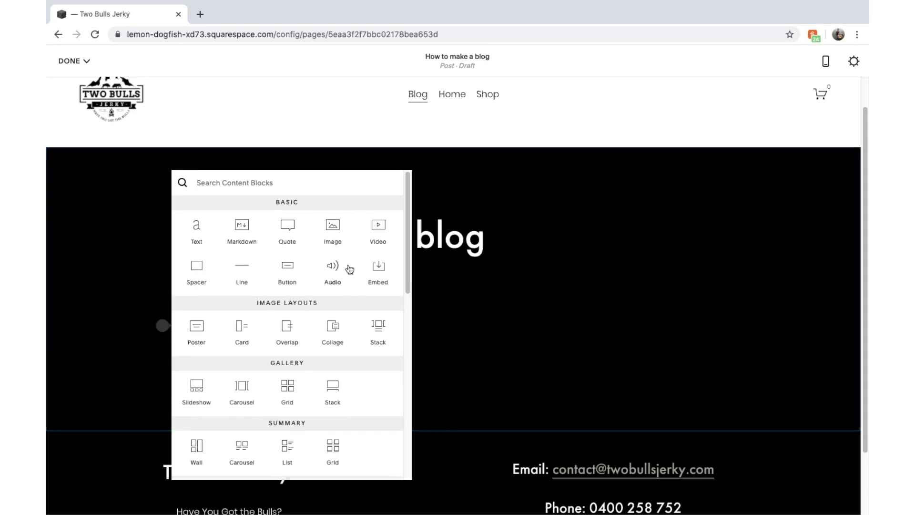
click(338, 237)
Step: Try to fill the image block with the free Unsplash photo of a mountain lake under pink clouds
click(755, 333)
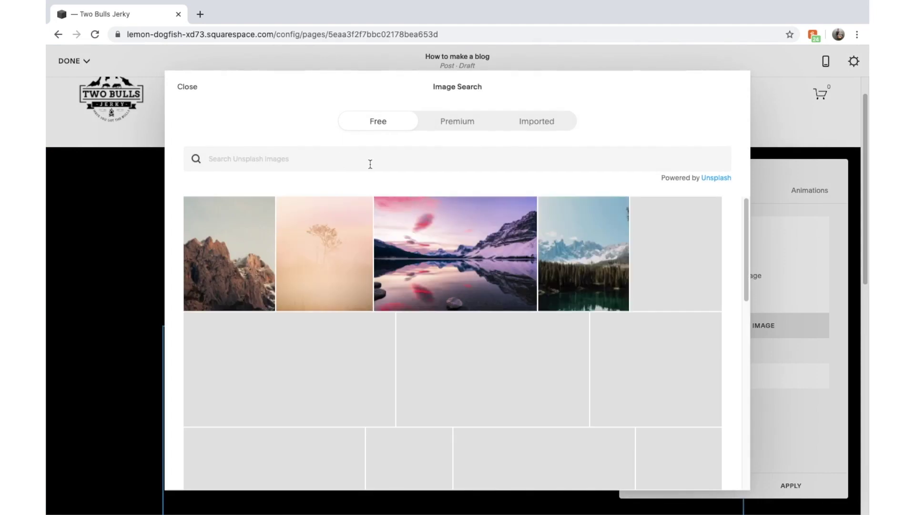
click(447, 235)
click(590, 342)
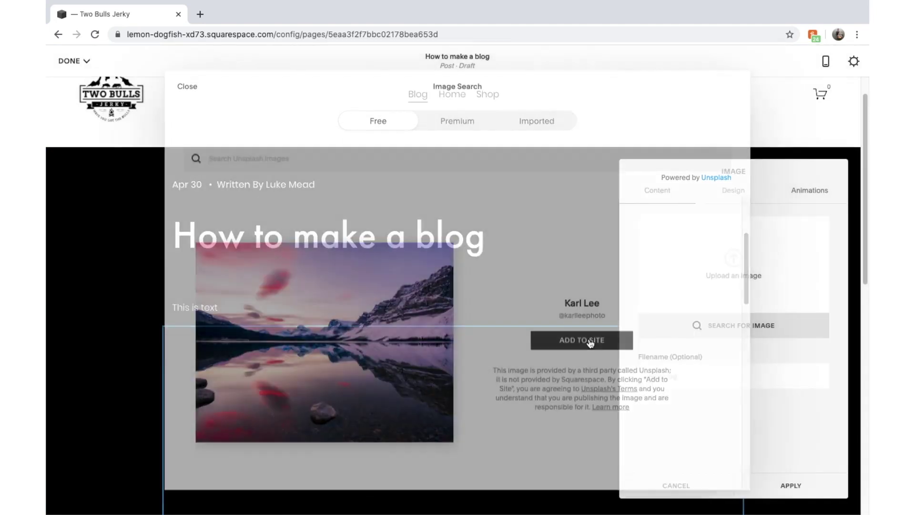
click(764, 486)
Step: Edit the empty image block and apply the free Unsplash photo of the mountain lake under pink clouds
scroll(493, 315, down, 3)
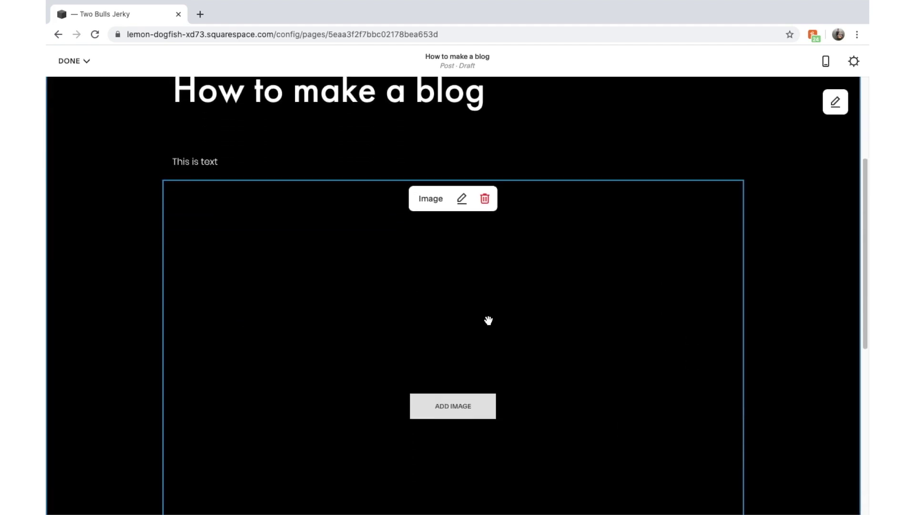
click(461, 199)
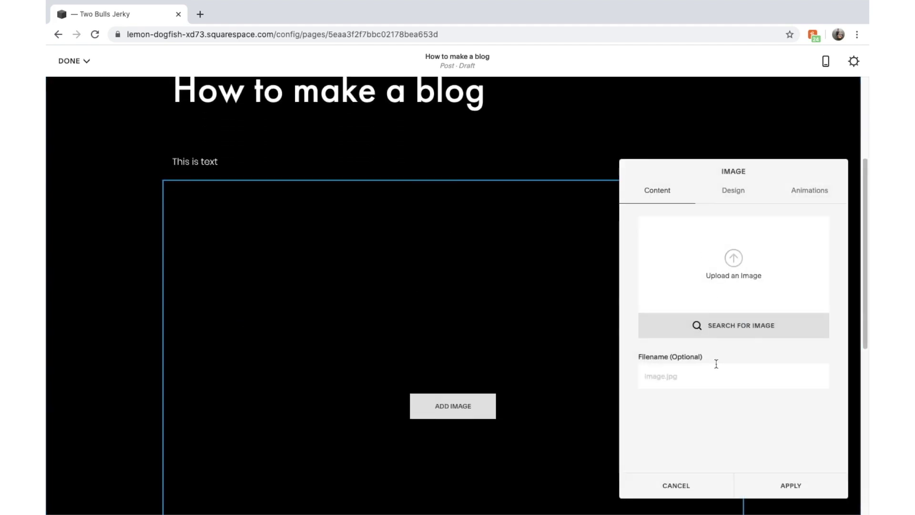
click(718, 333)
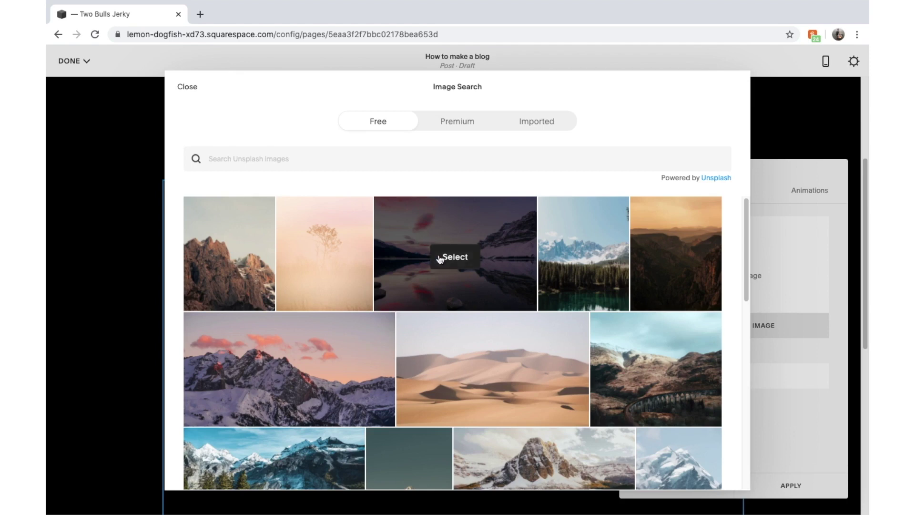
click(432, 250)
click(591, 338)
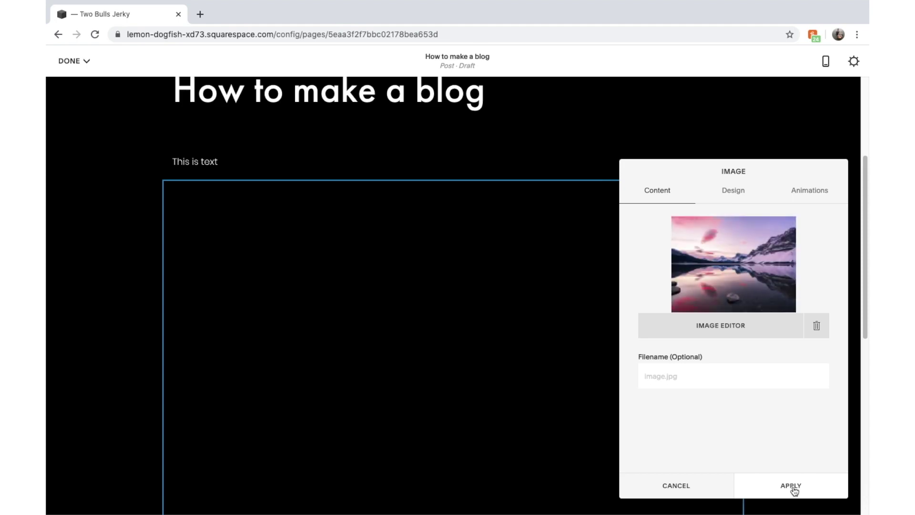
click(793, 490)
Step: Add a text block below the lake image and write "More text" in it
scroll(402, 342, down, 7)
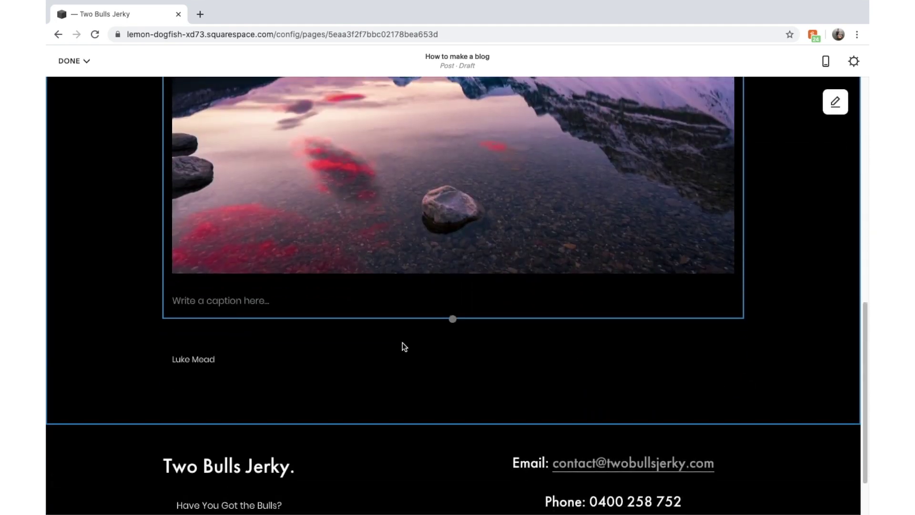
scroll(215, 303, down, 1)
click(203, 310)
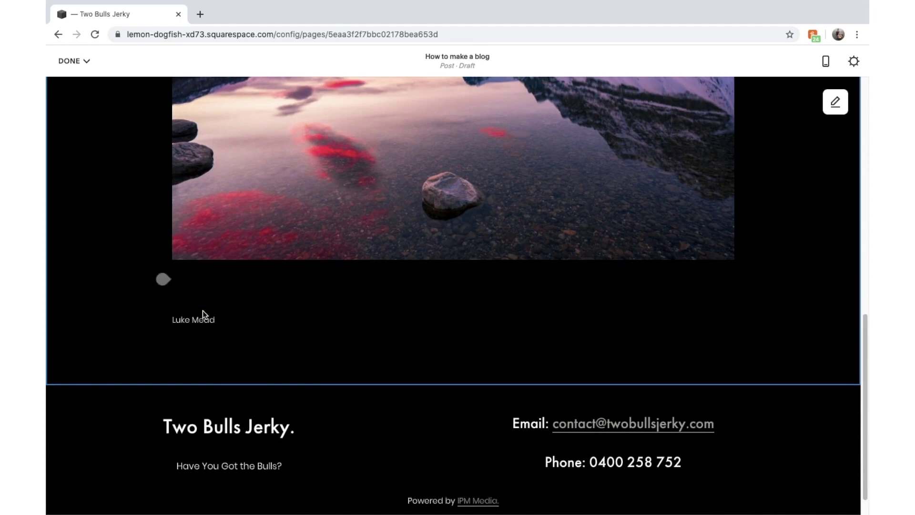
click(163, 279)
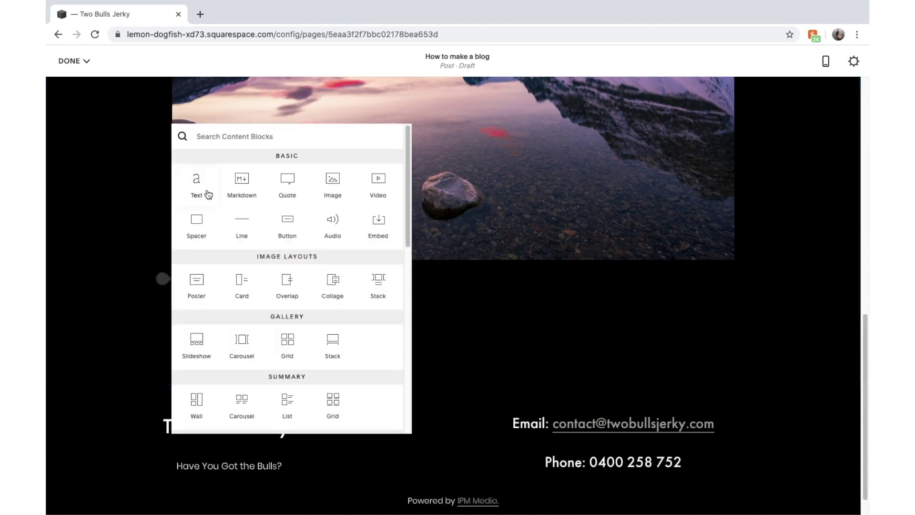
click(208, 194)
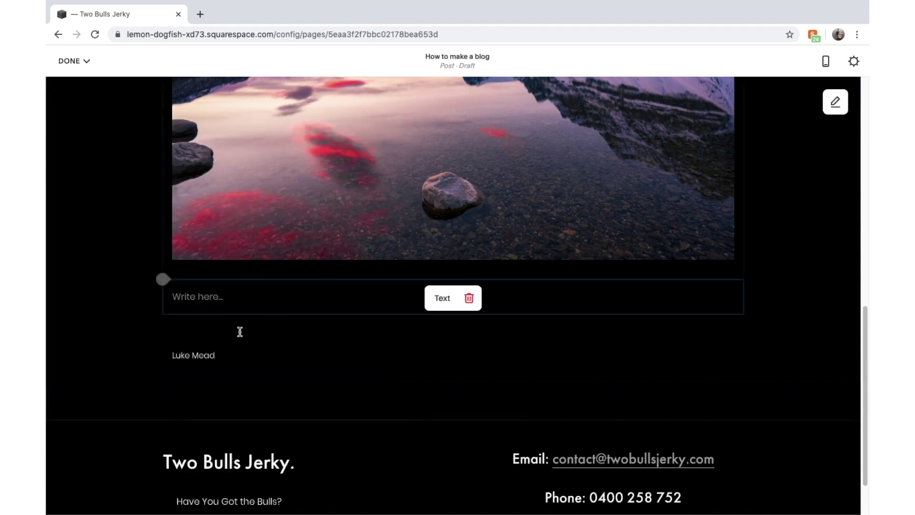
click(183, 294)
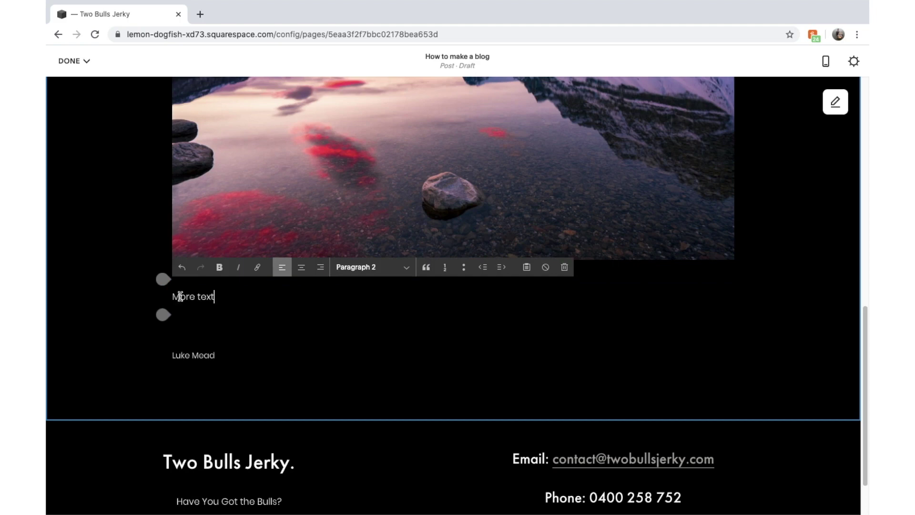
Step: Add a video block below "More text" and look through its video settings
click(163, 315)
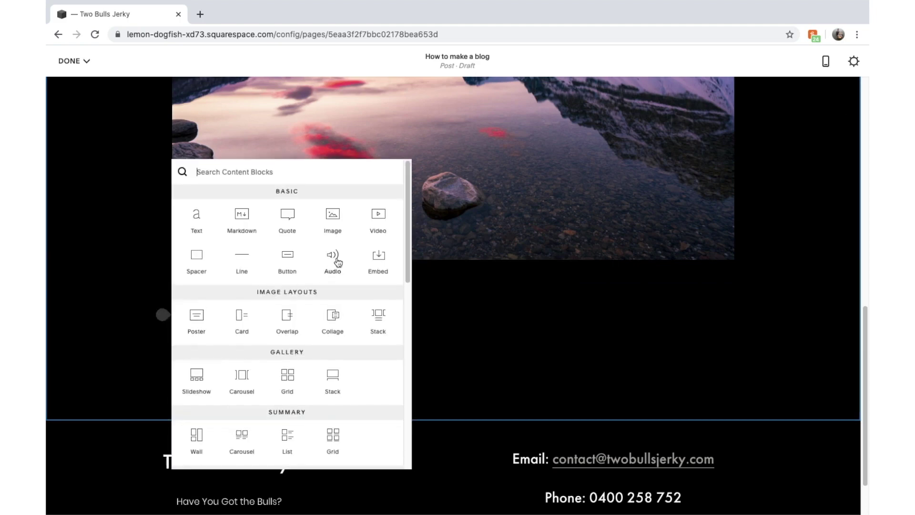
click(379, 224)
scroll(694, 337, down, 1)
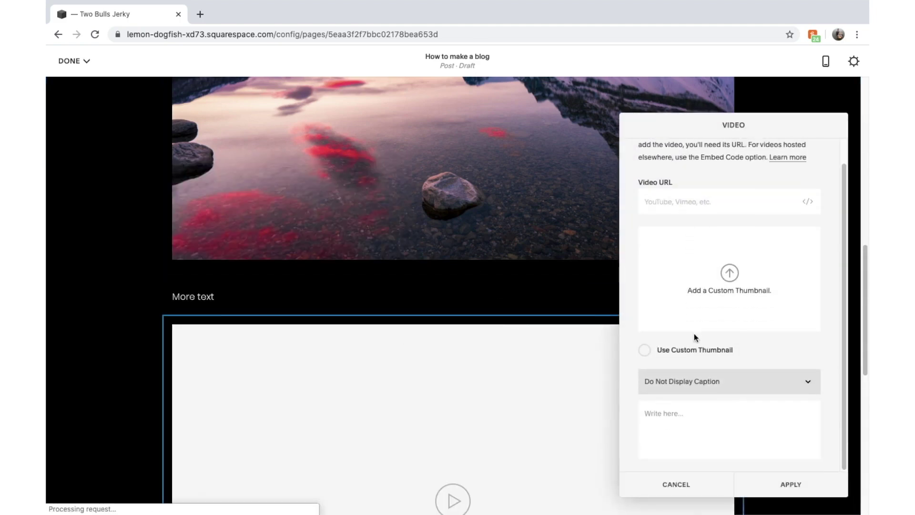
Step: Open YouTube in a new browser tab as a video source and return to the post's video settings
click(200, 14)
text(you)
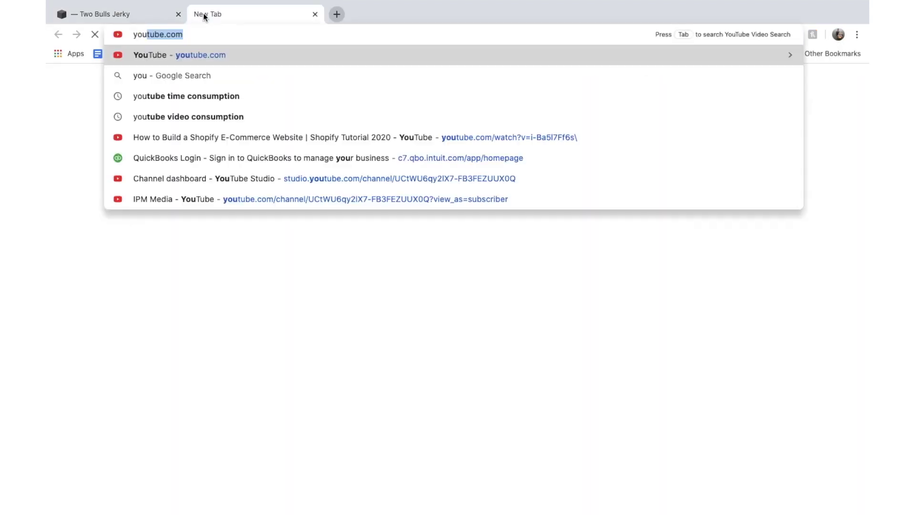
key(Return)
click(106, 15)
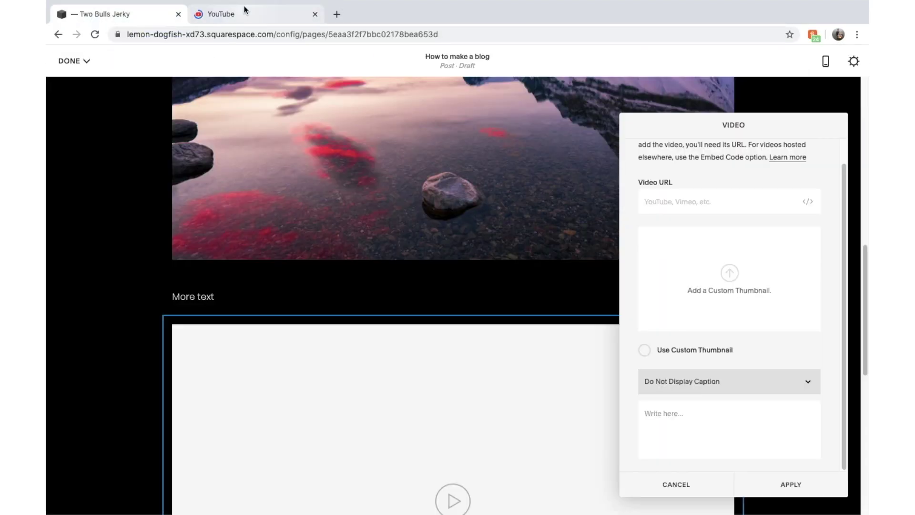
click(244, 9)
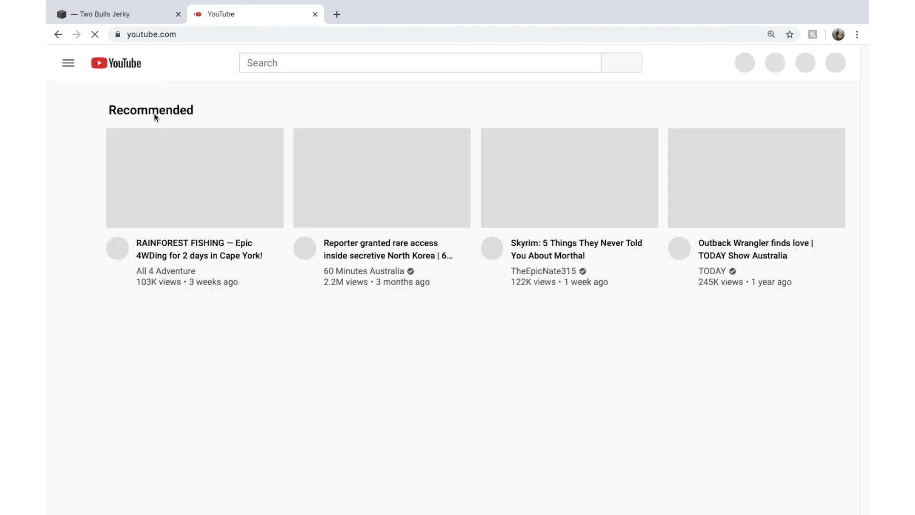
click(137, 17)
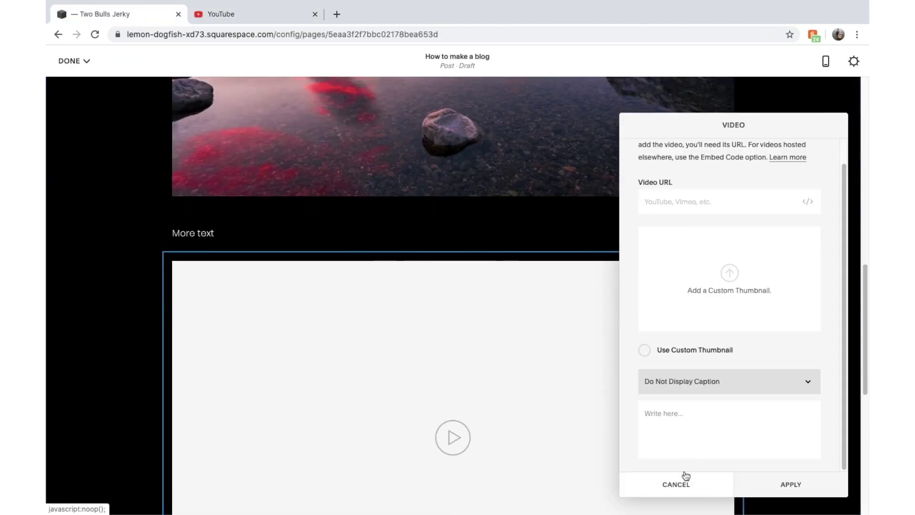
Step: Cancel the video settings and remove the empty video block from the post, confirming the removal
click(686, 483)
click(484, 270)
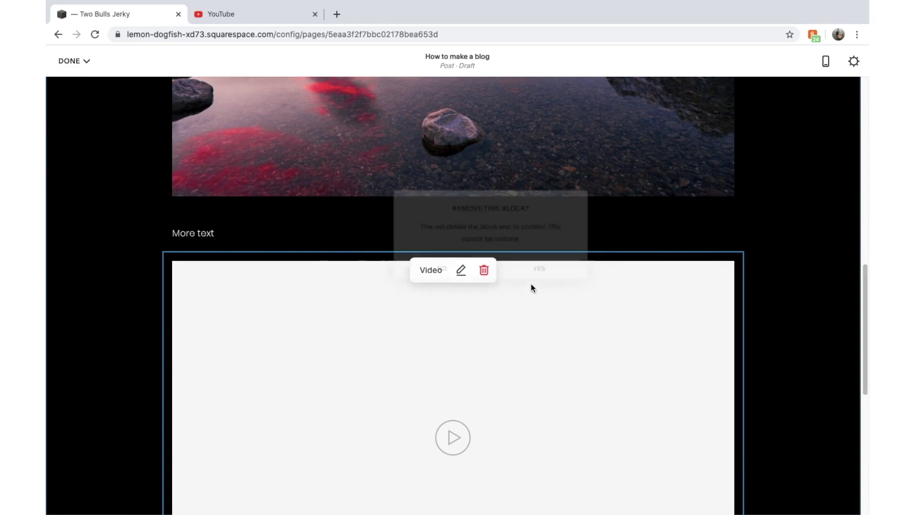
click(544, 272)
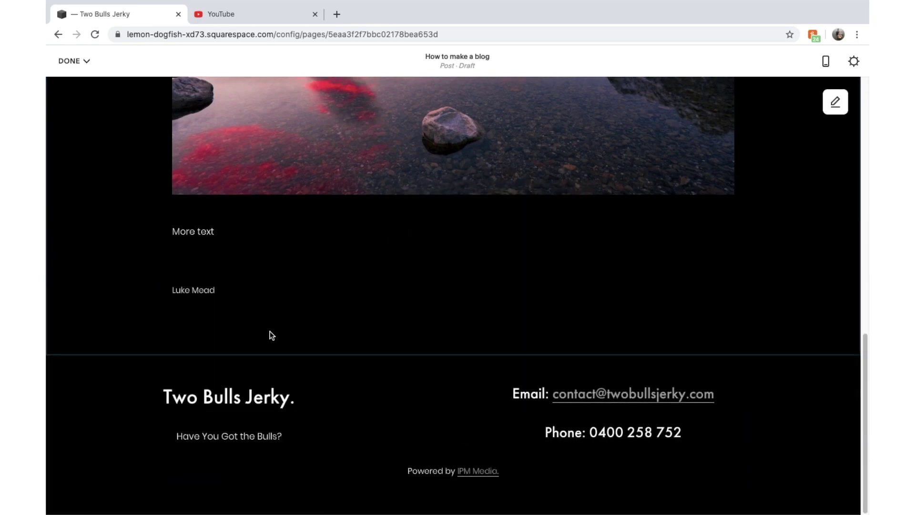
Step: Open the blog post section's format settings and set the content width to Wide
scroll(271, 333, up, 5)
scroll(280, 288, up, 6)
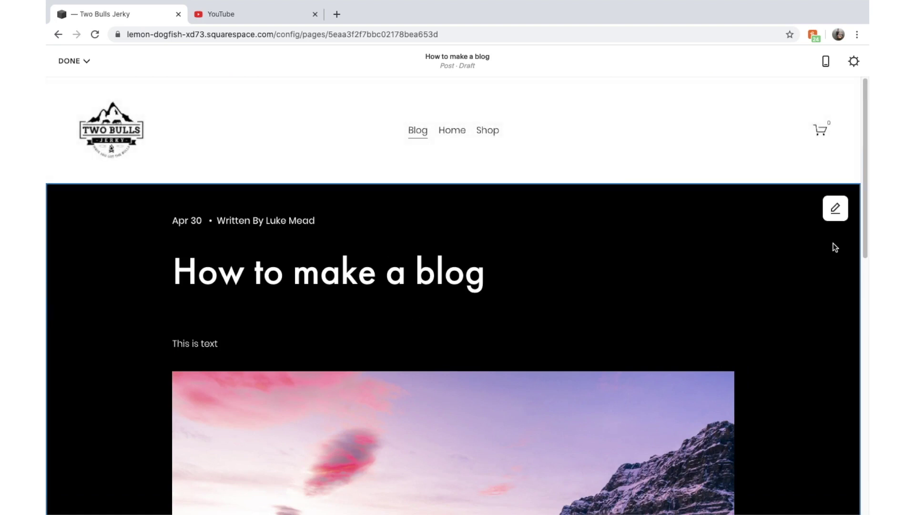
click(834, 204)
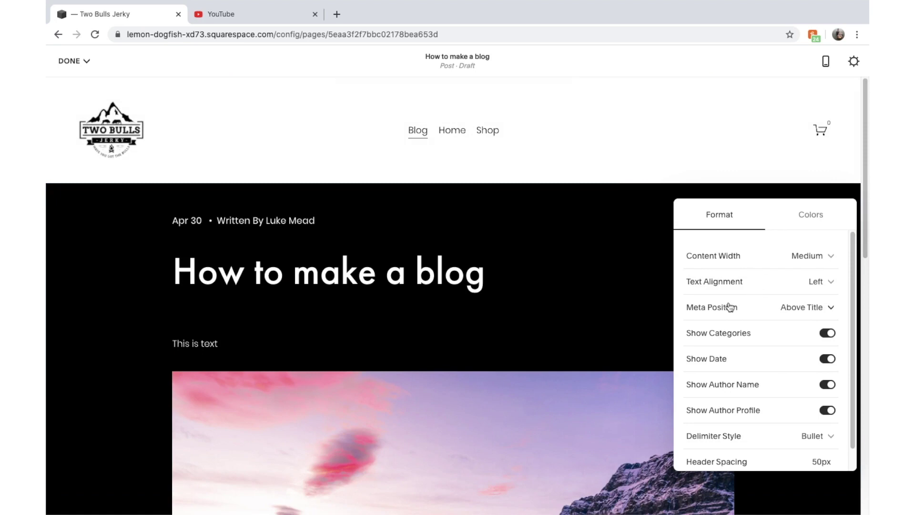
scroll(729, 307, down, 2)
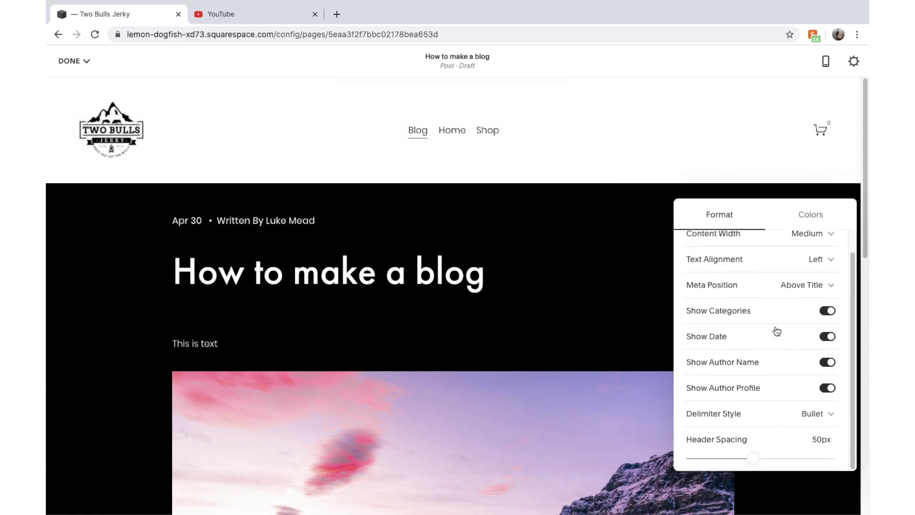
scroll(777, 332, up, 2)
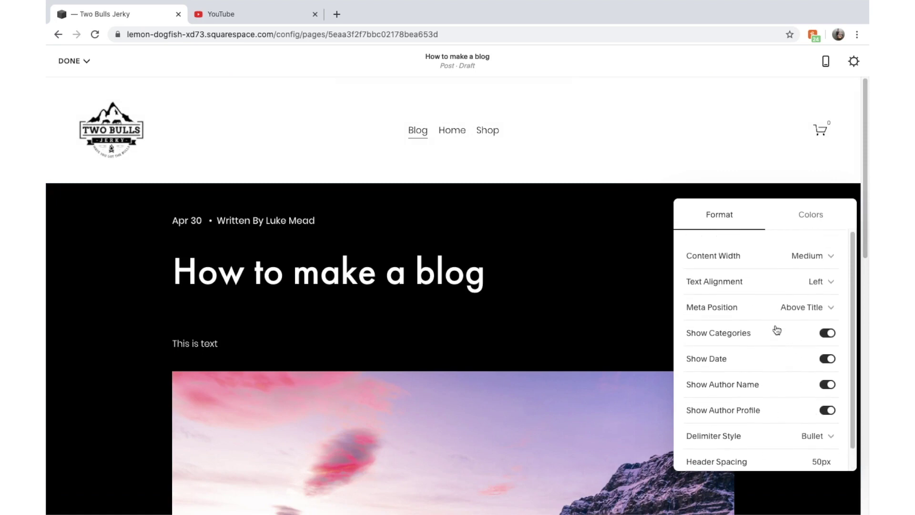
click(812, 261)
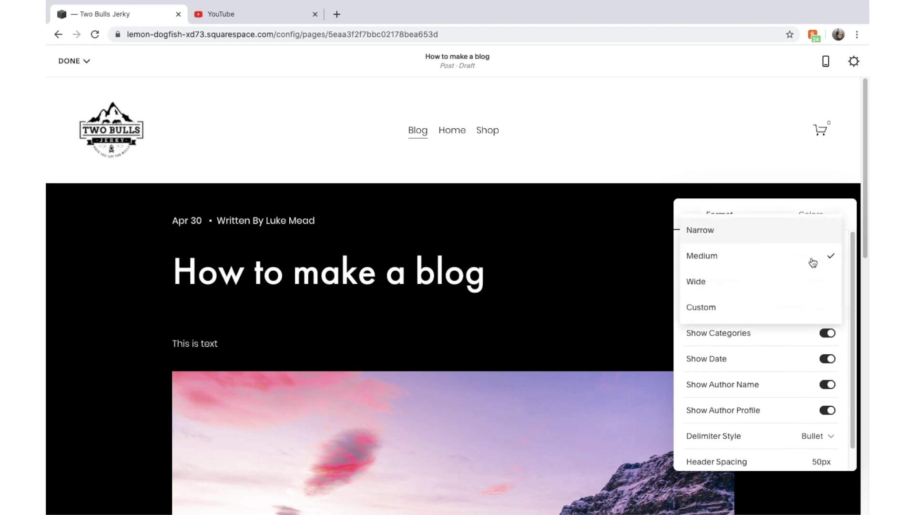
click(753, 290)
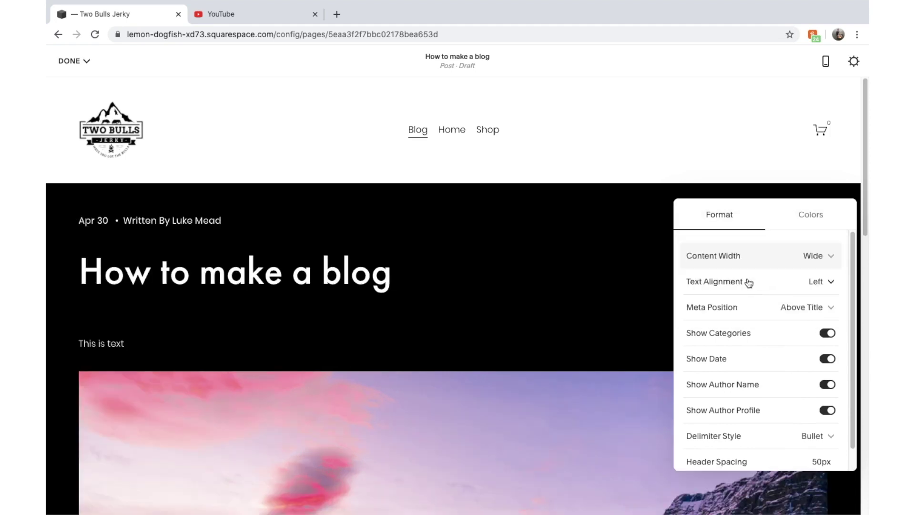
Step: Check the text alignment choices for the blog post and choose Left
click(797, 281)
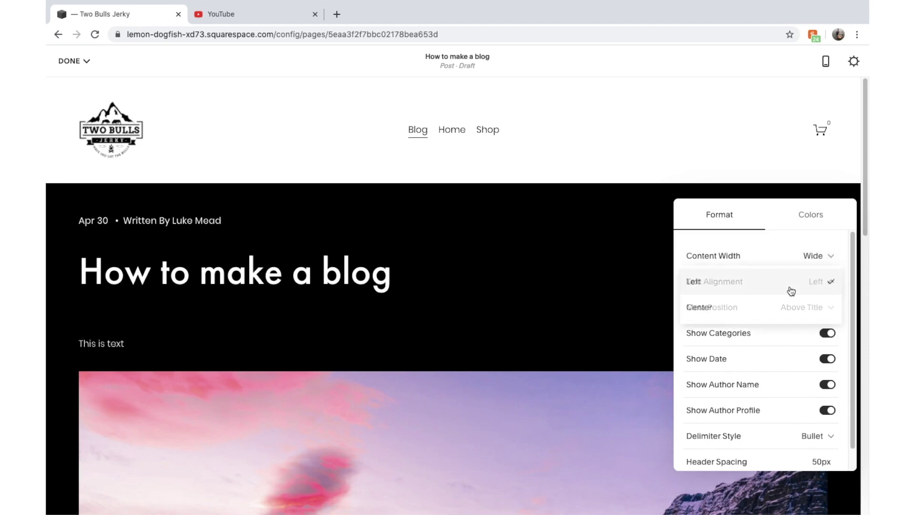
click(816, 284)
scroll(794, 333, down, 1)
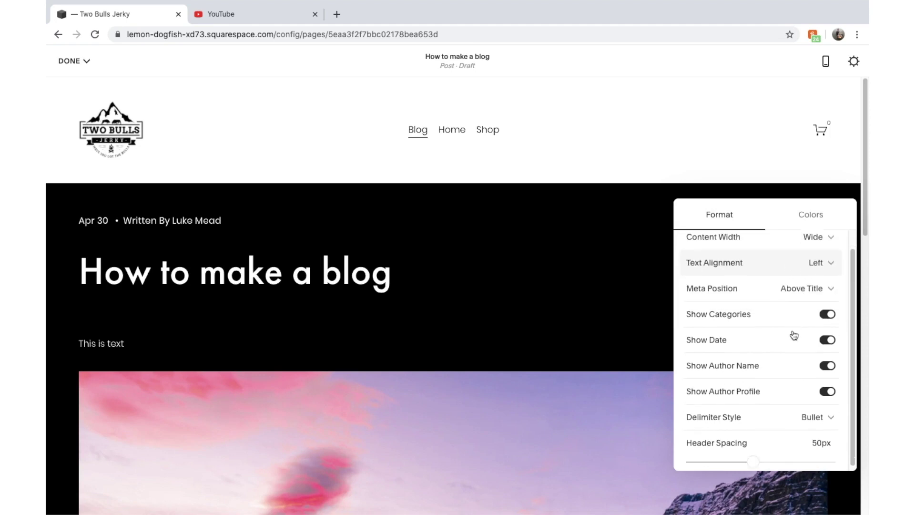
Step: Set the blog post's meta position to Below Title
click(824, 289)
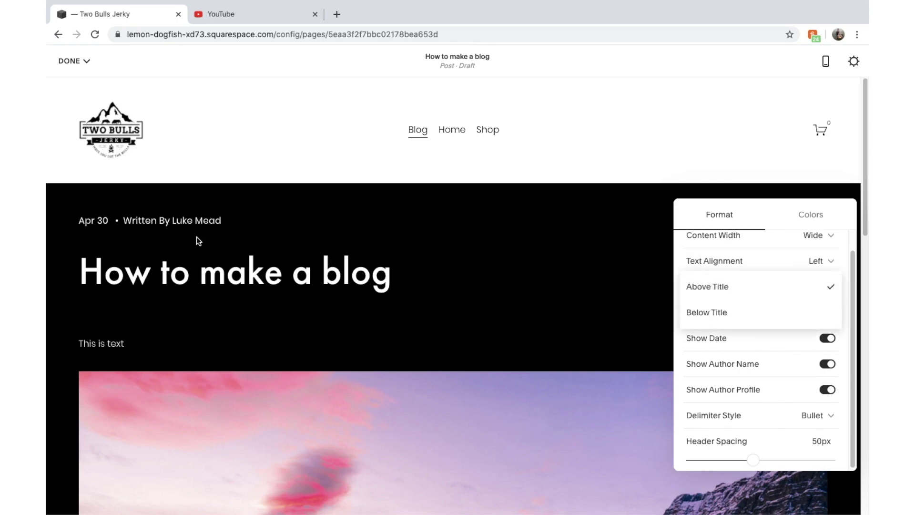
click(739, 323)
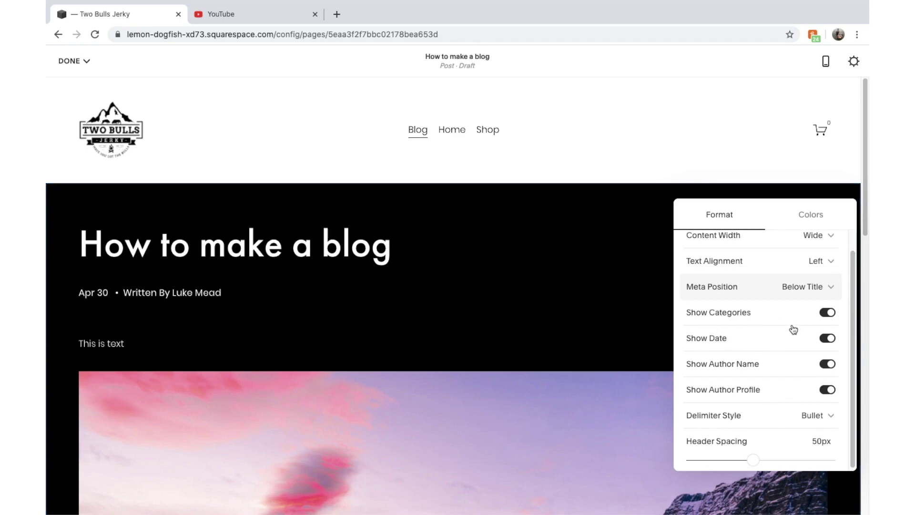
Step: Try hiding the post's categories, date and author profile one at a time, turning each back on
click(725, 320)
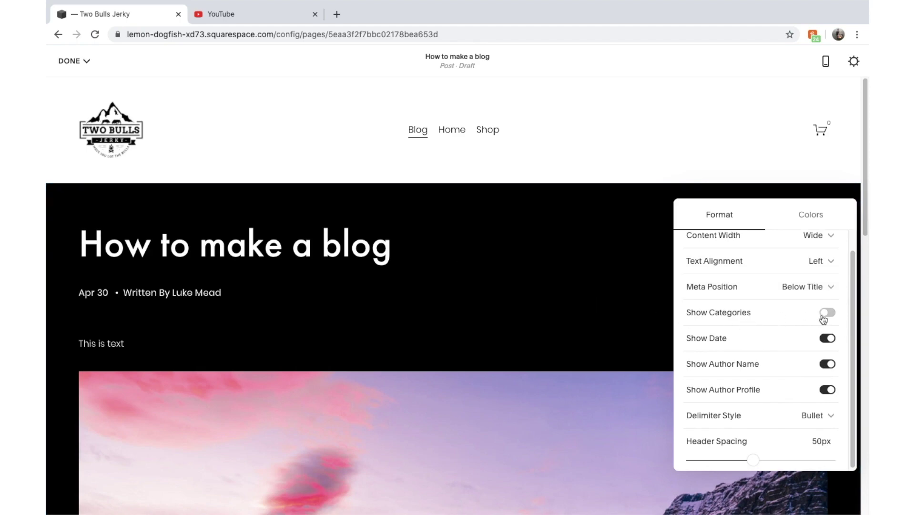
click(826, 315)
scroll(773, 354, down, 1)
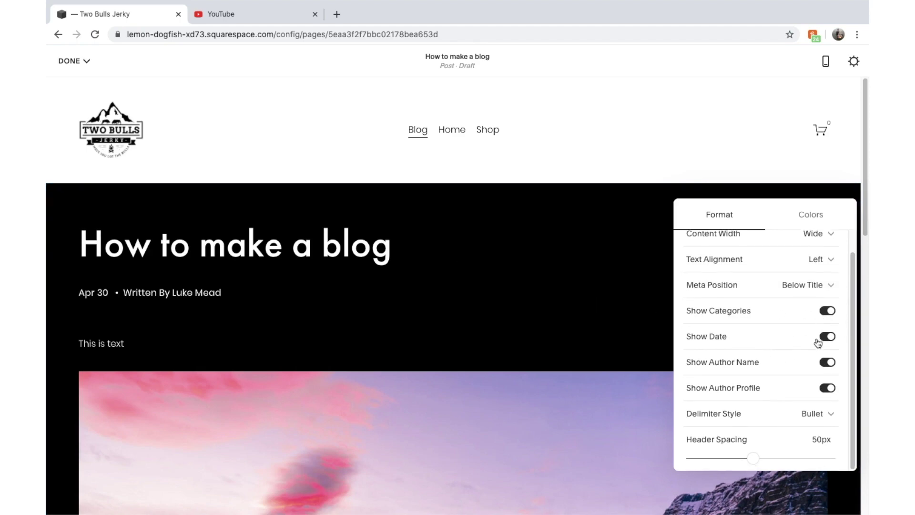
click(835, 338)
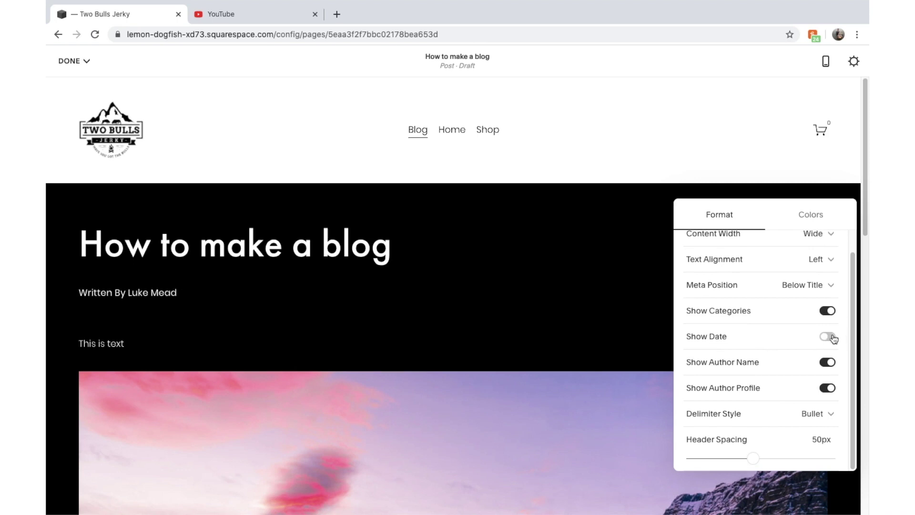
click(833, 337)
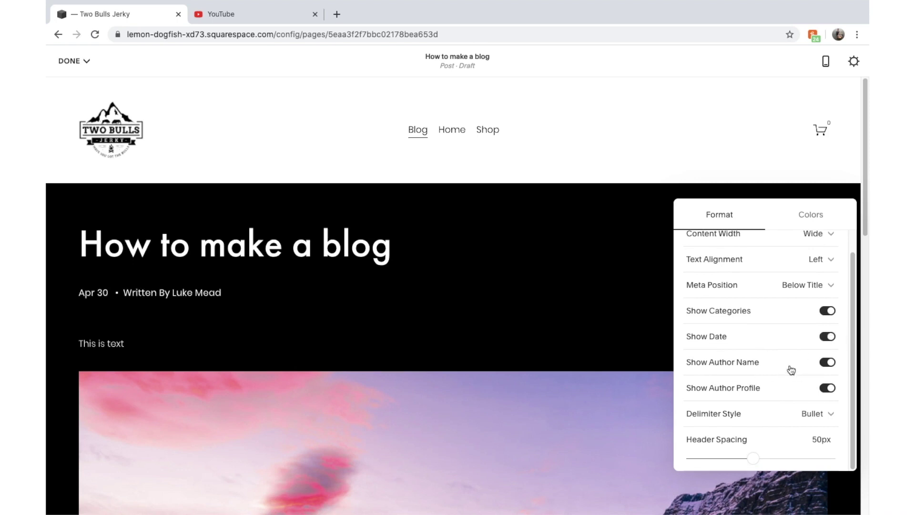
click(830, 390)
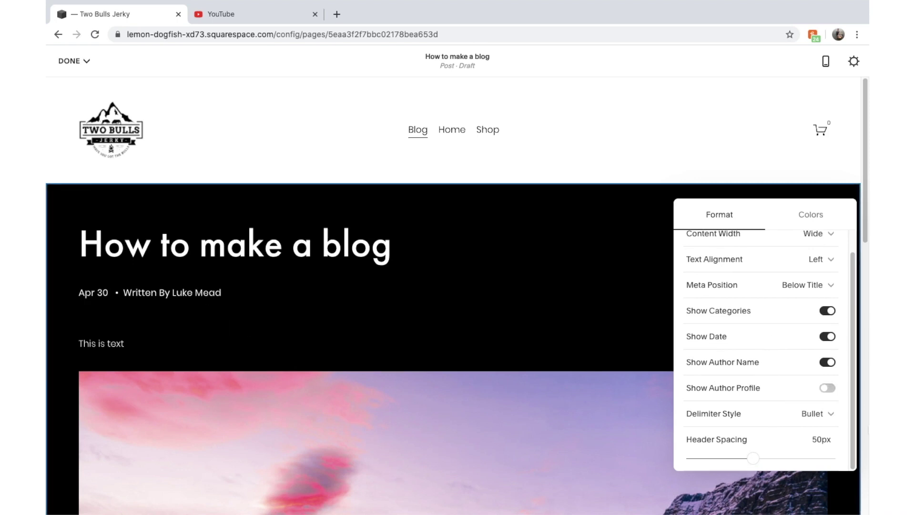
click(828, 389)
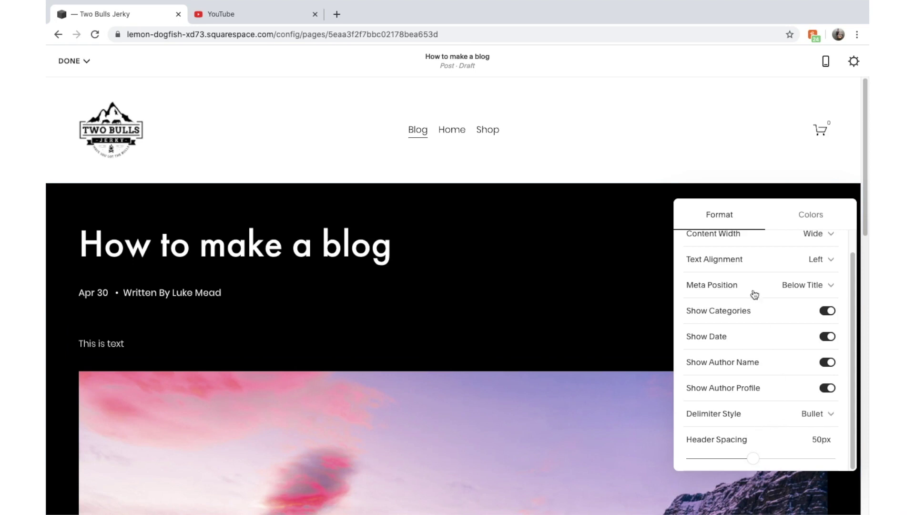
Step: Turn off the default theme for the blog post section and apply the Black Bold color theme
click(806, 213)
click(843, 257)
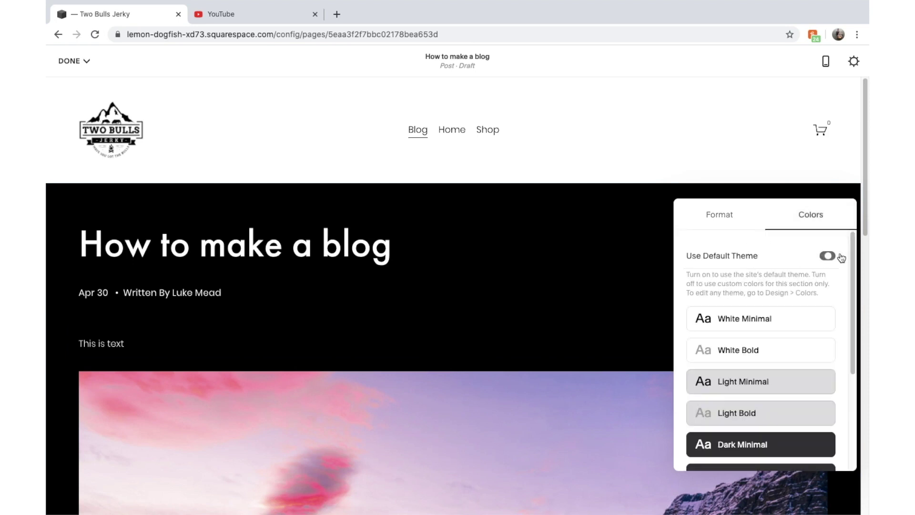
scroll(792, 371, down, 1)
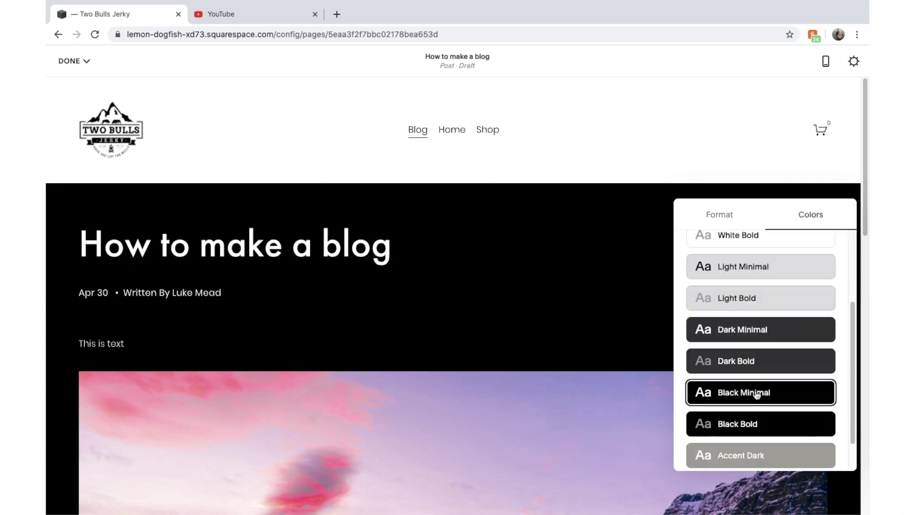
click(760, 277)
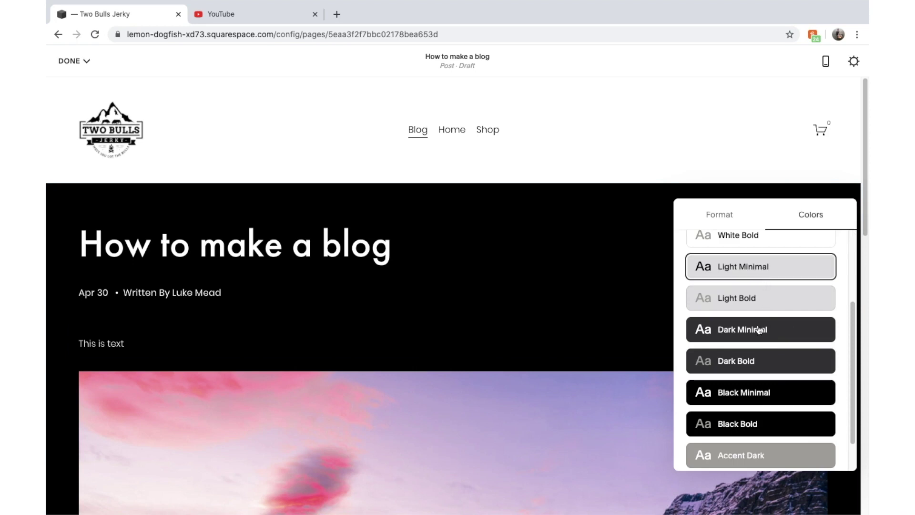
click(761, 422)
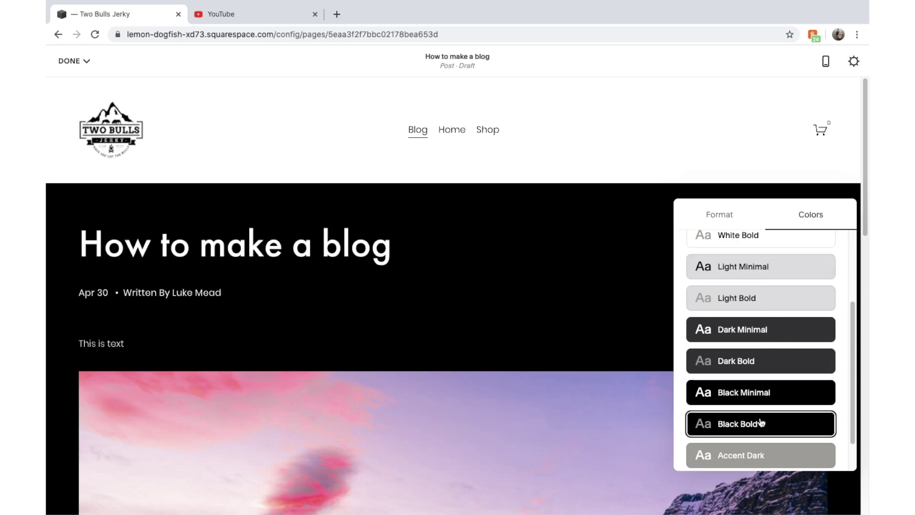
click(192, 200)
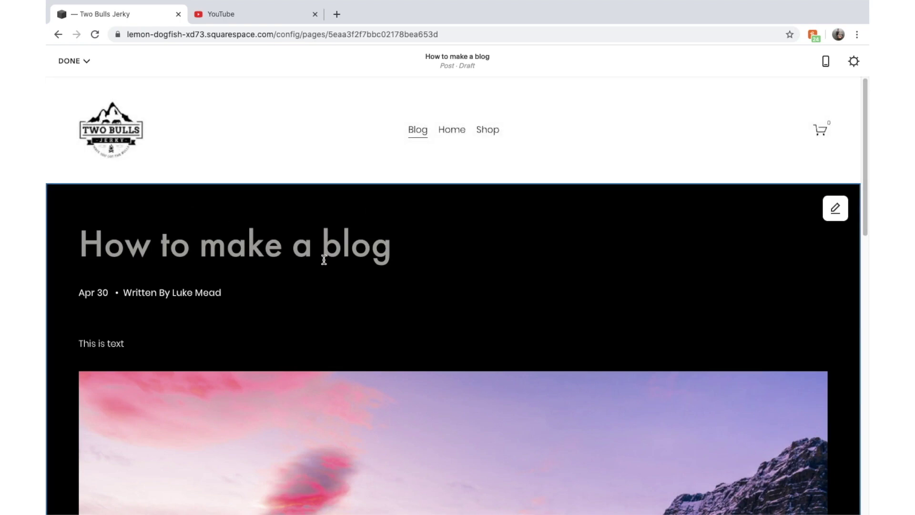
Step: Save the formatted blog post without publishing it
scroll(313, 272, down, 5)
click(72, 68)
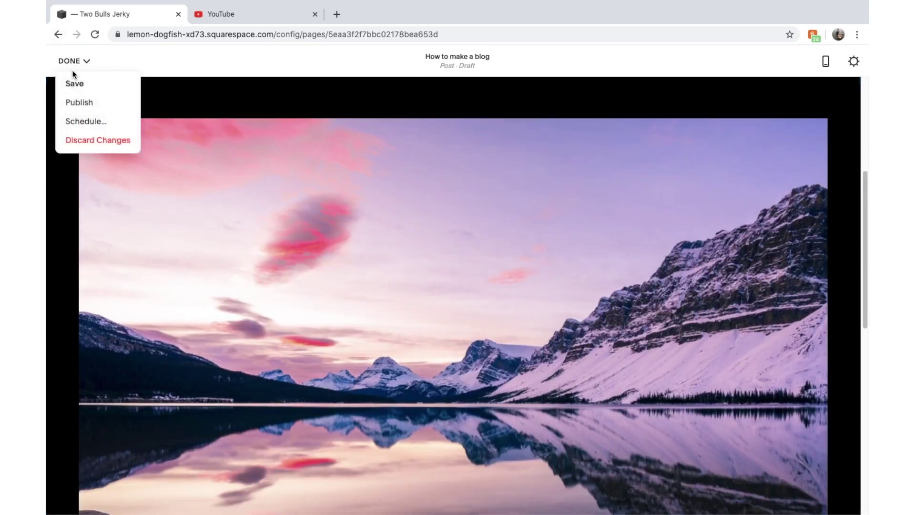
click(75, 84)
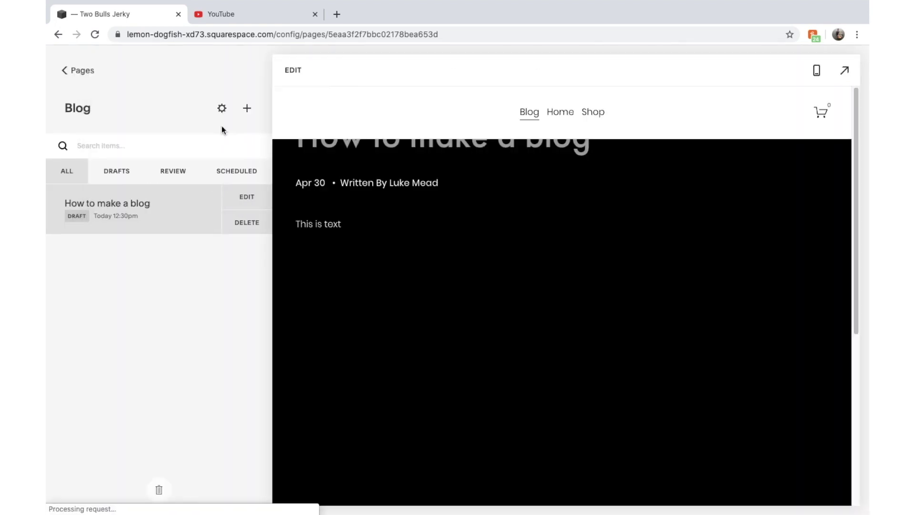
Step: Open the blog page's settings, review the general options and set Posts per Page to 10
click(222, 109)
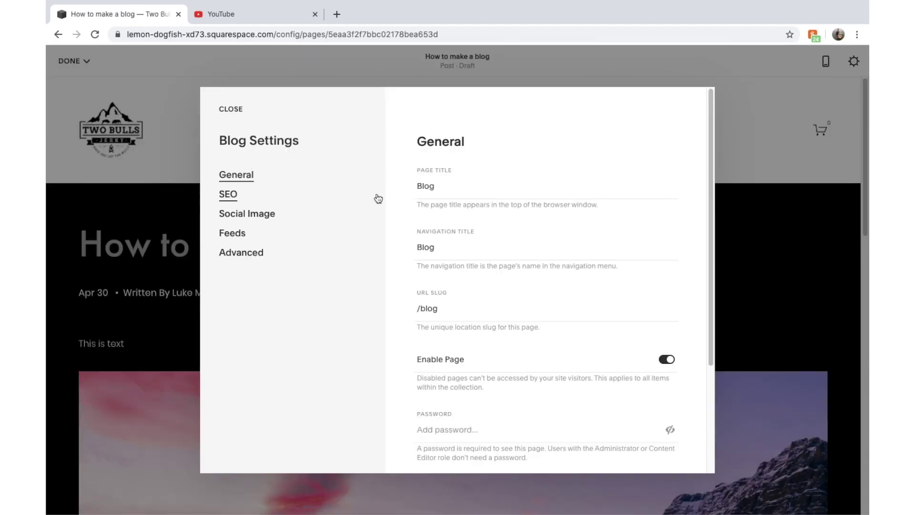
scroll(477, 286, down, 2)
scroll(438, 190, up, 2)
click(449, 249)
click(451, 306)
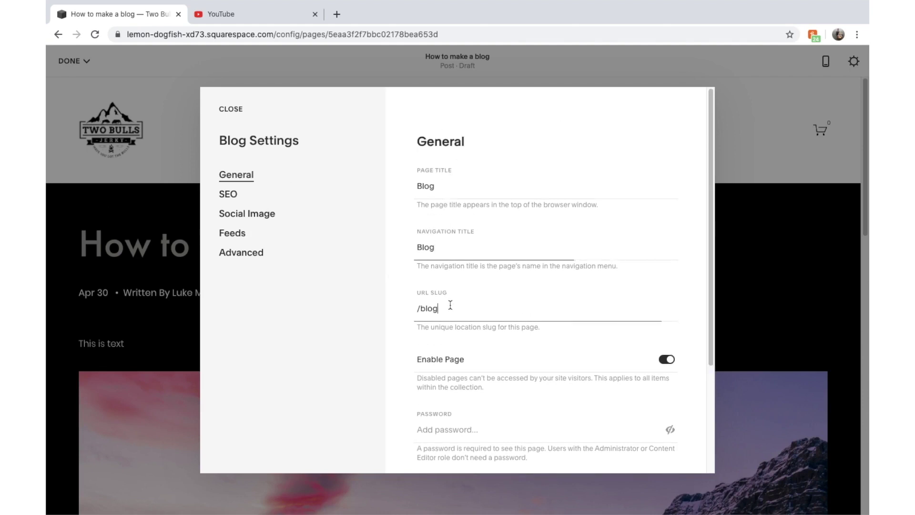
scroll(440, 305, down, 1)
scroll(440, 307, down, 4)
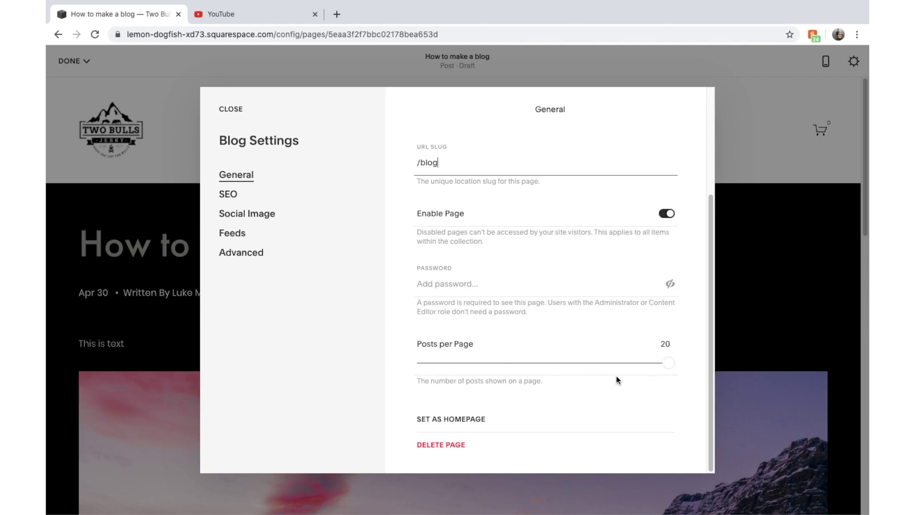
drag(665, 363, 536, 365)
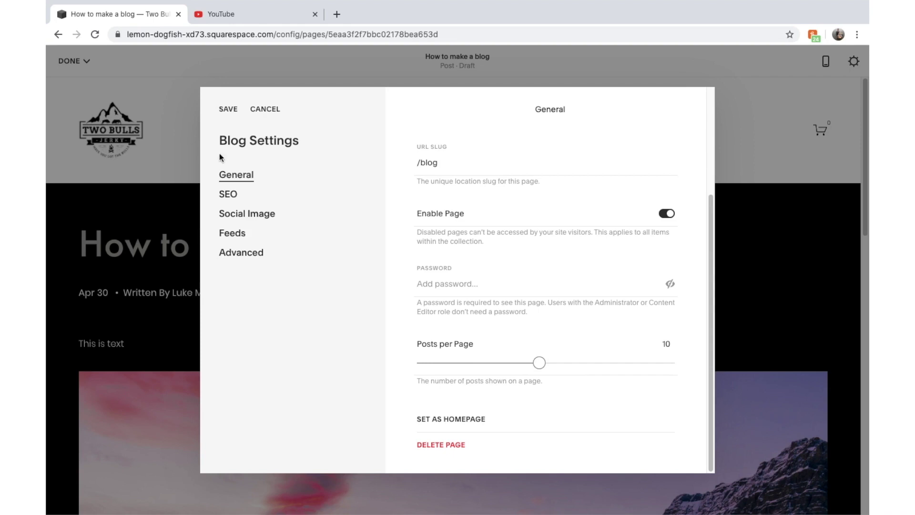
Step: Set the blog's SEO title to "Blog" and its SEO description to "This is the blog for ...."
click(231, 191)
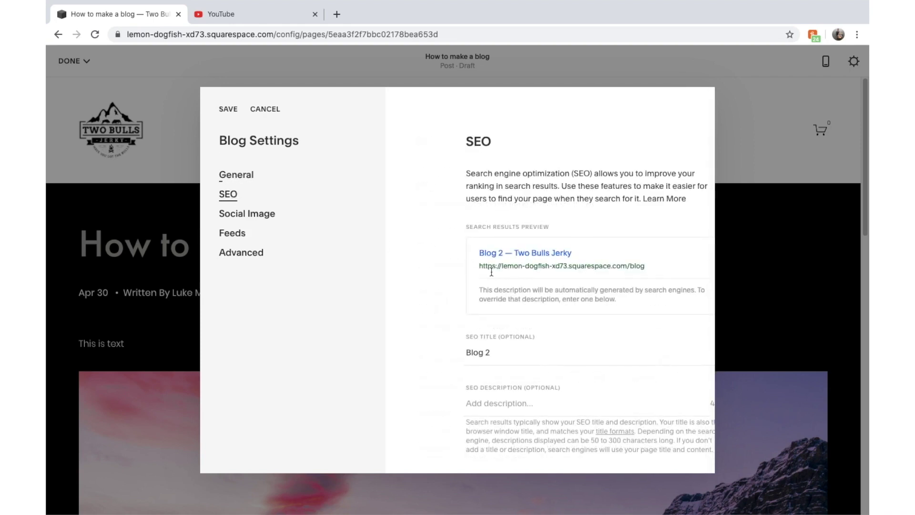
click(443, 332)
key(BackSpace)
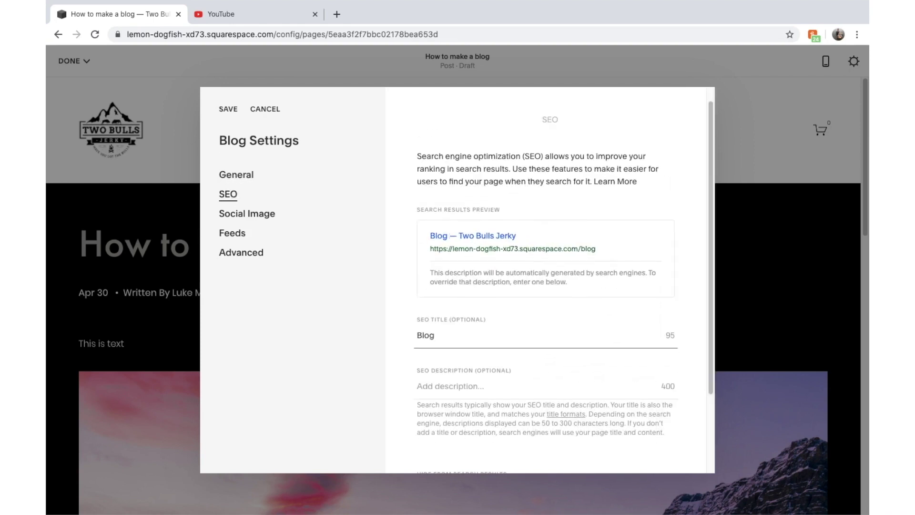
click(471, 397)
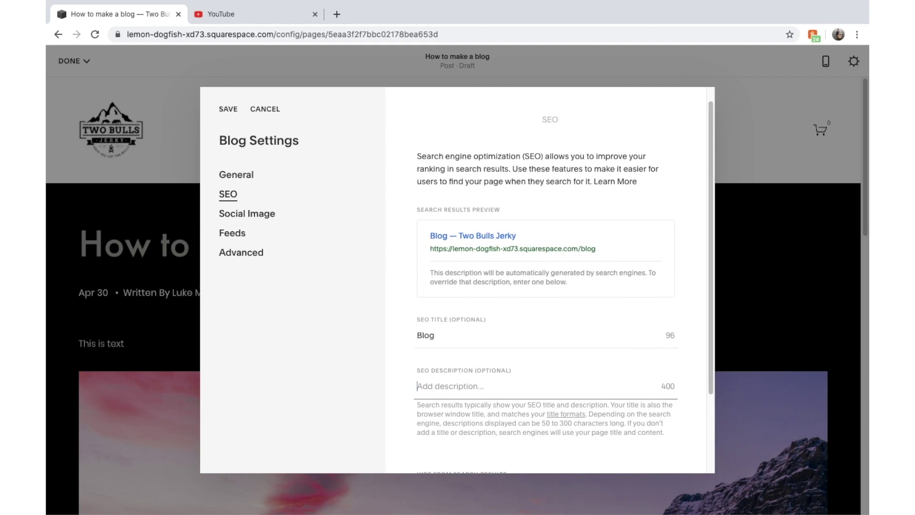
text(This is the bl)
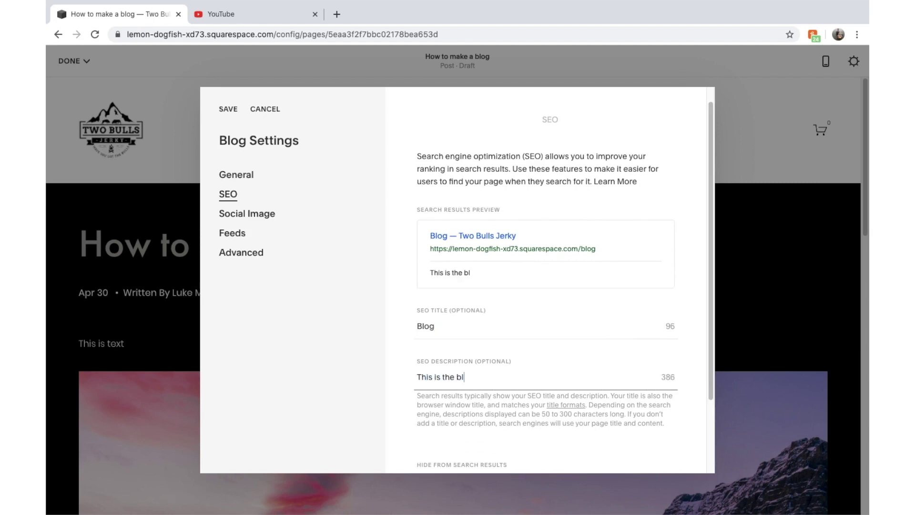
text(og for ....)
Step: Check the blog's category and tag management in the advanced settings, and save the blog settings
click(245, 254)
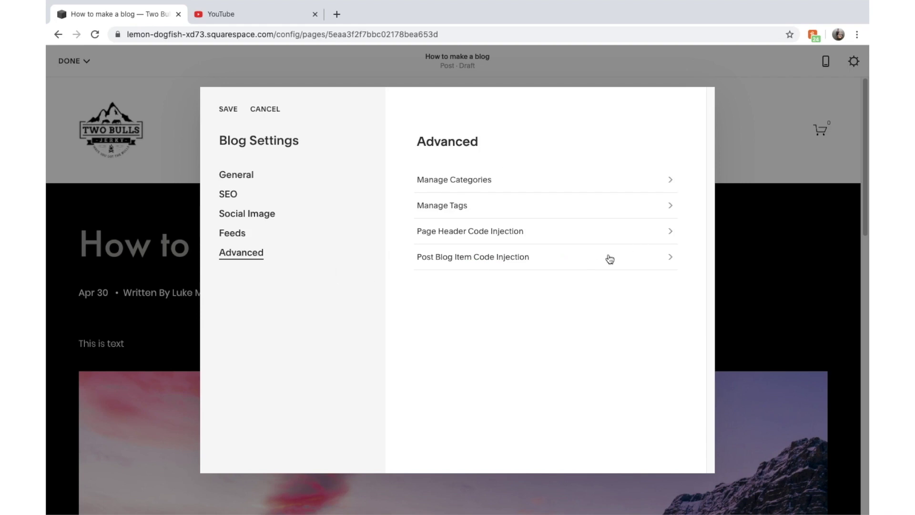
click(556, 180)
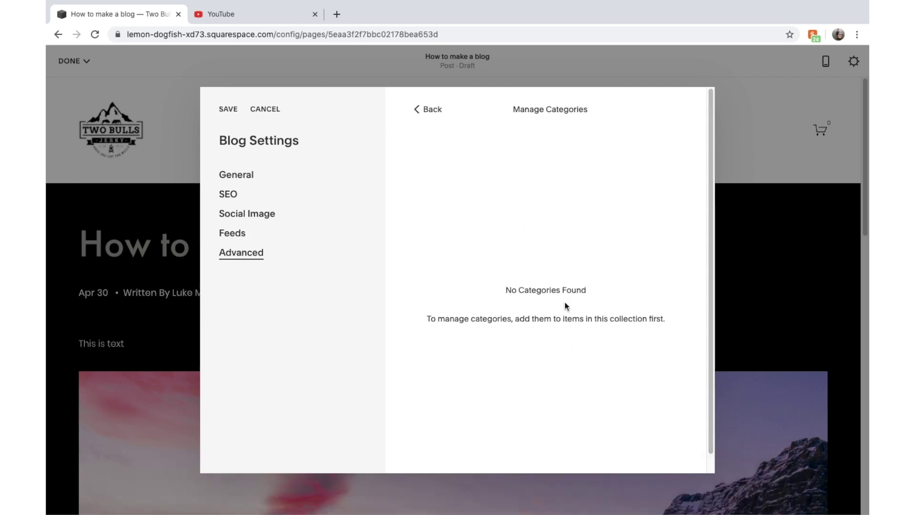
click(431, 112)
click(491, 208)
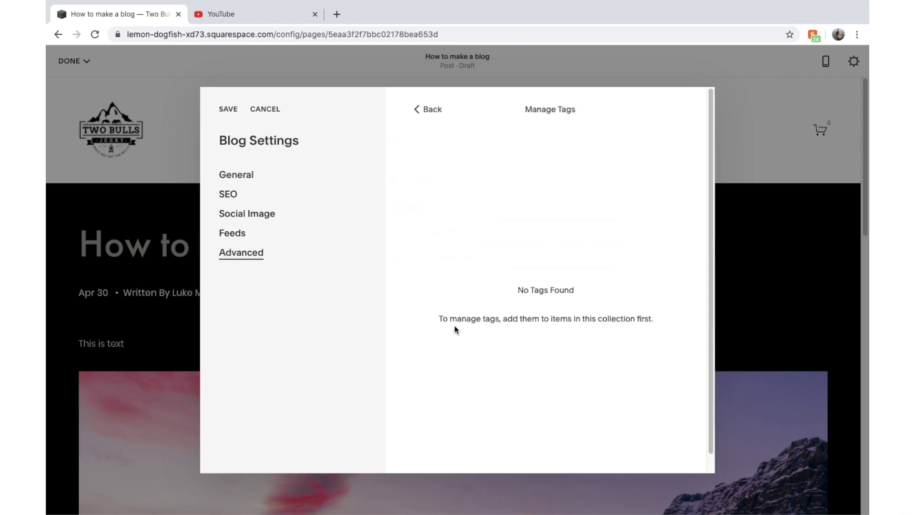
click(427, 110)
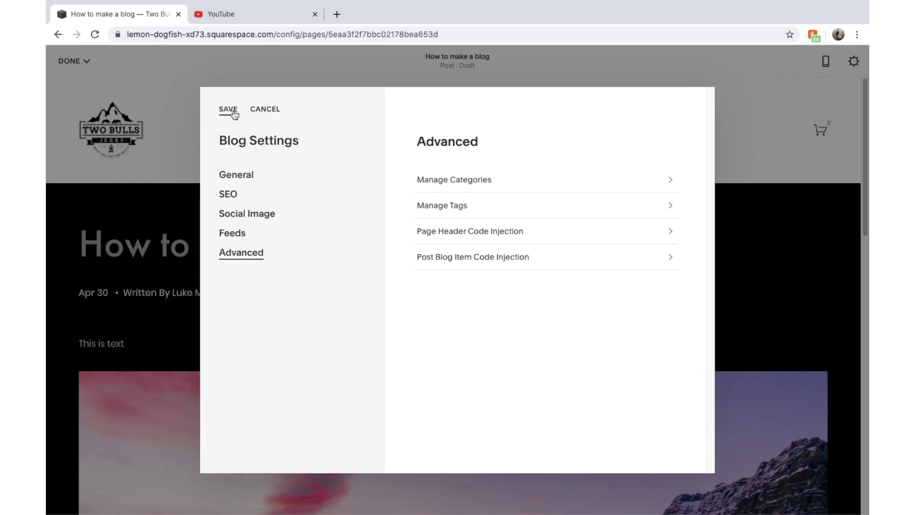
click(230, 114)
Step: Publish the "How to make a blog" post and dismiss the sharing prompt
click(71, 61)
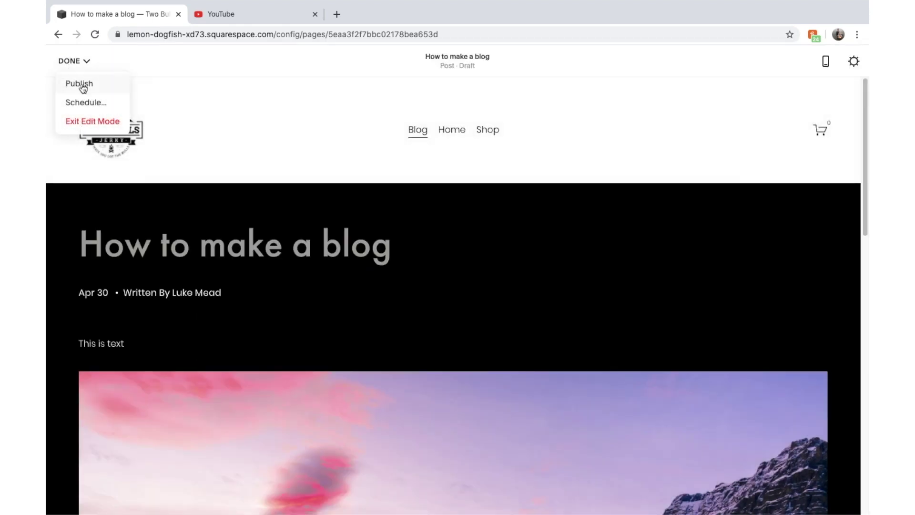
click(85, 86)
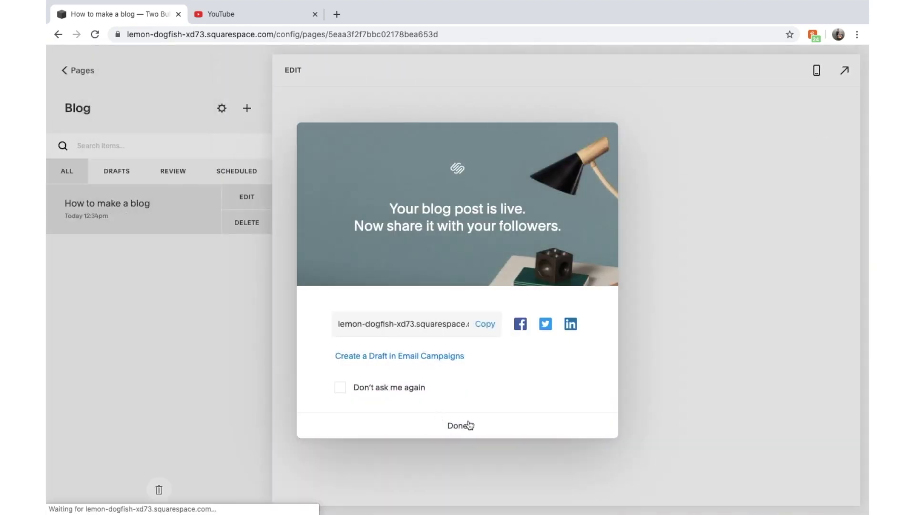
click(469, 425)
Step: Reopen the published post for editing and review its format settings and content down to the footer
click(246, 197)
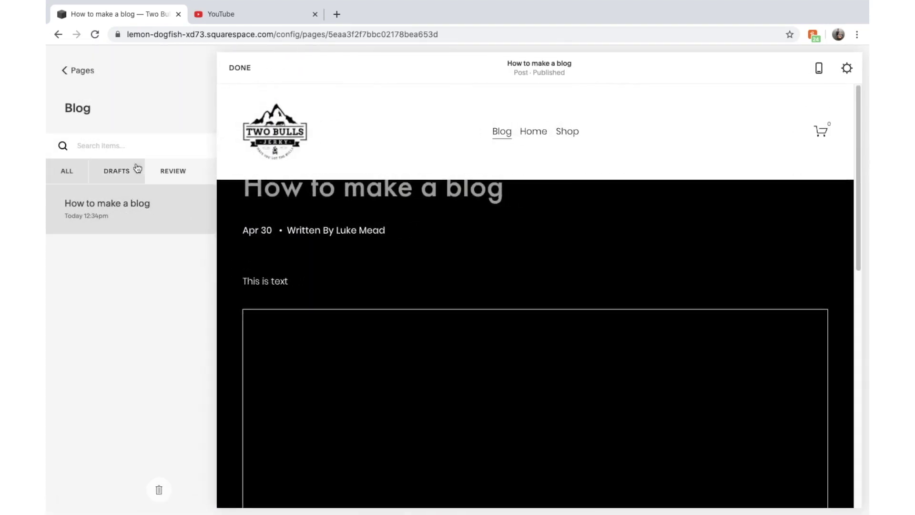
click(62, 63)
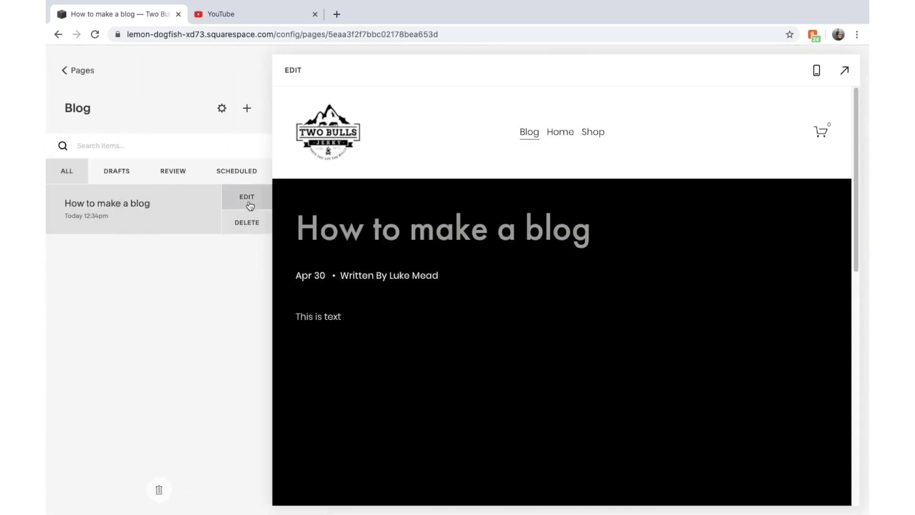
click(248, 203)
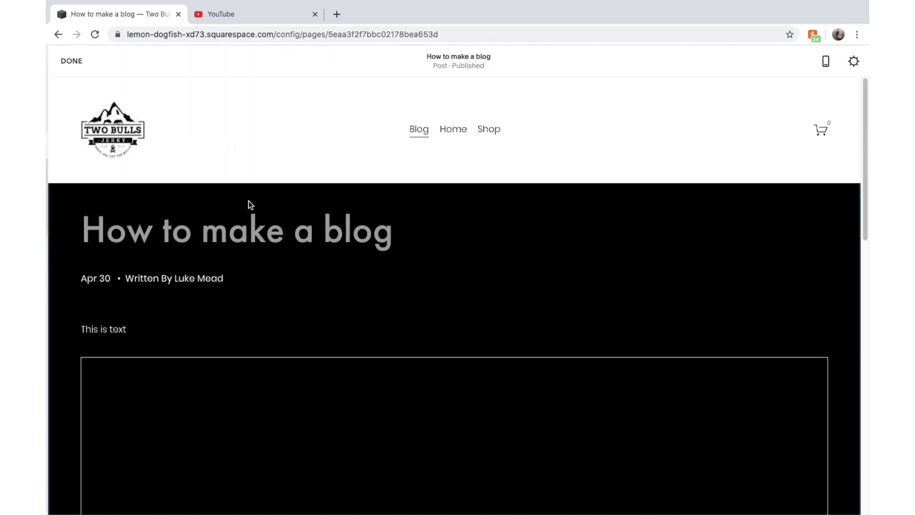
click(834, 209)
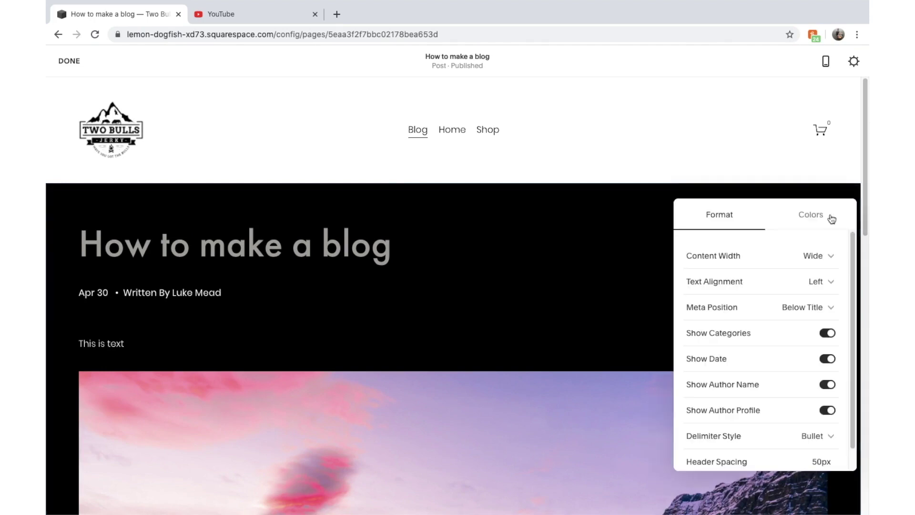
click(550, 323)
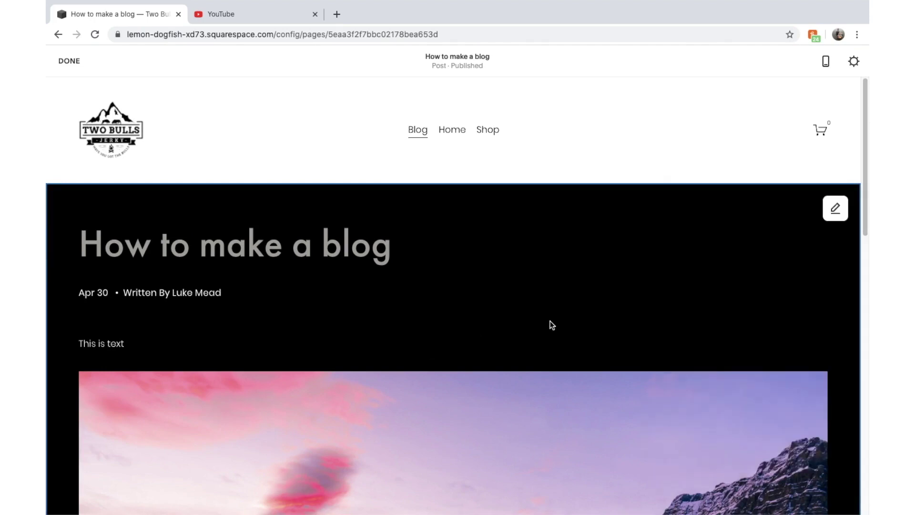
scroll(552, 326, down, 10)
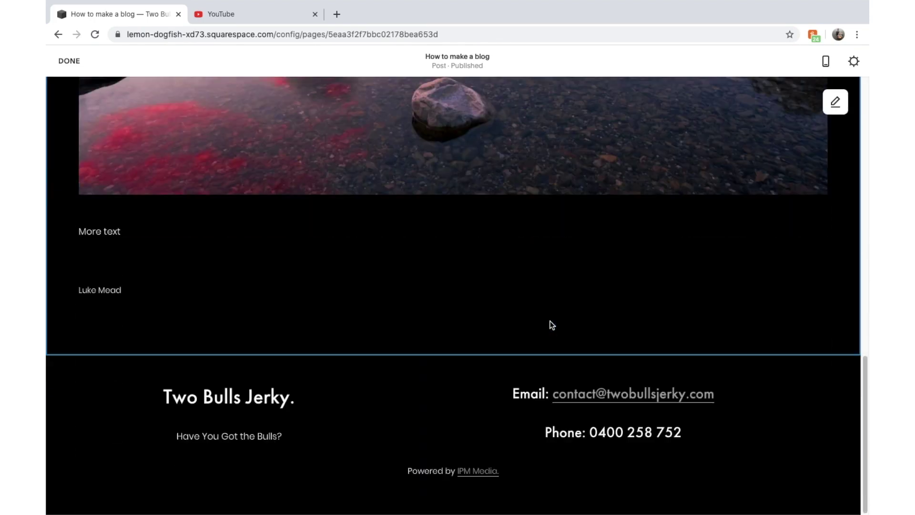
Step: Open the post's settings, create a new category "Blue" and assign it to the post
click(853, 62)
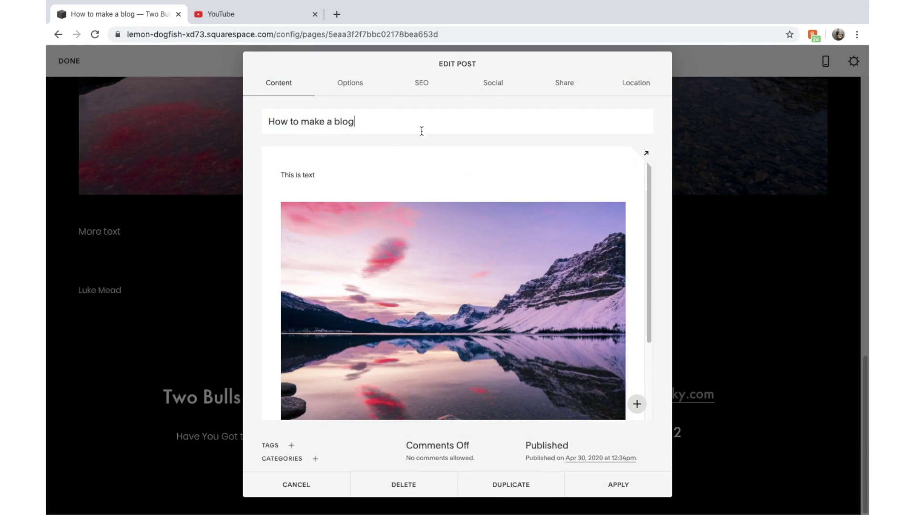
scroll(419, 151, down, 1)
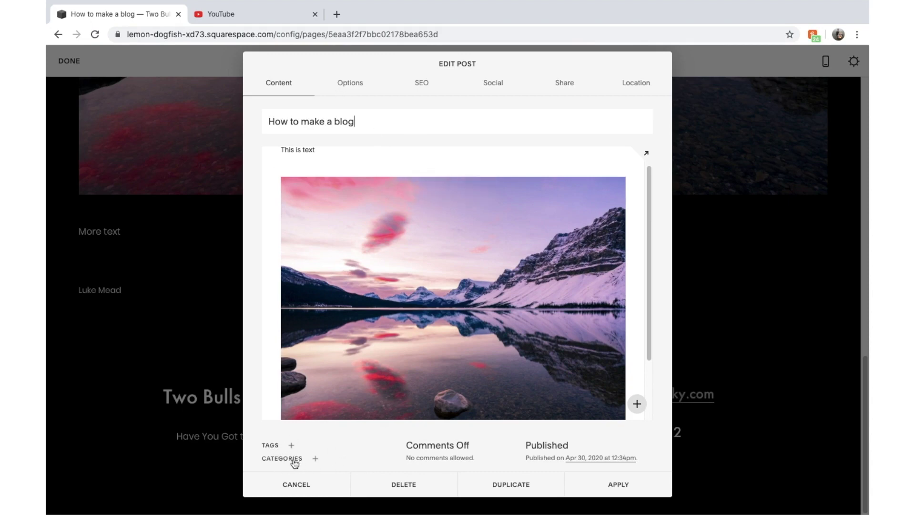
click(315, 459)
click(330, 443)
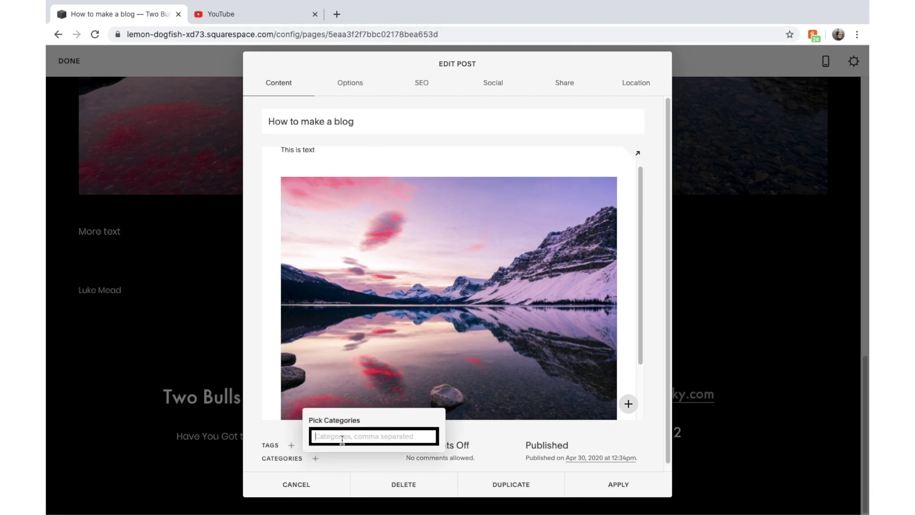
text(Blue)
key(Return)
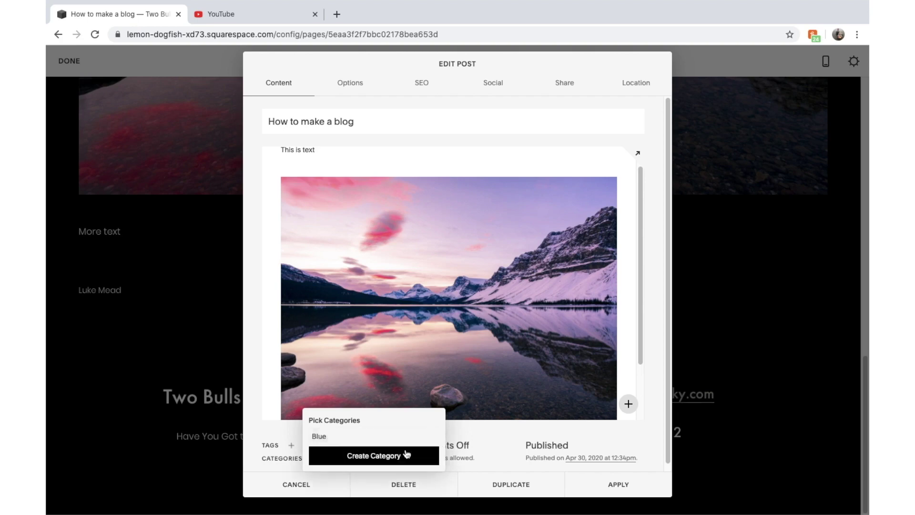
click(455, 446)
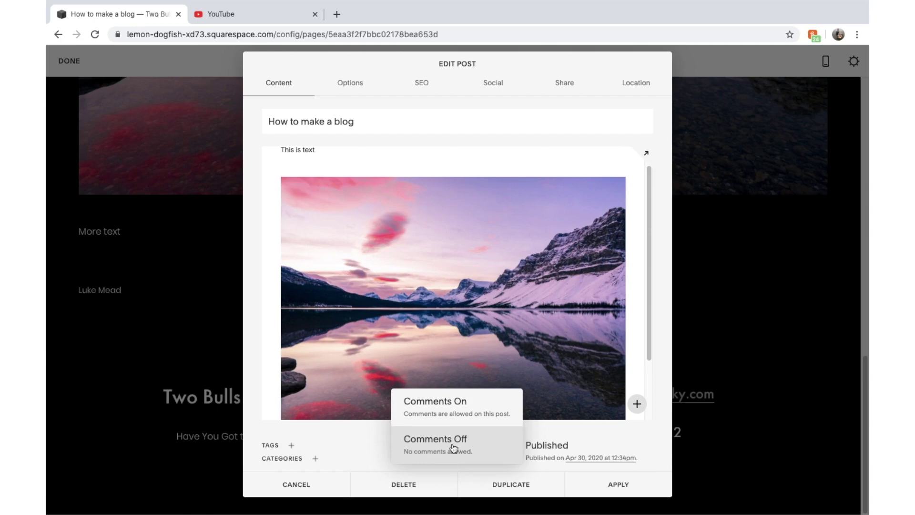
click(313, 458)
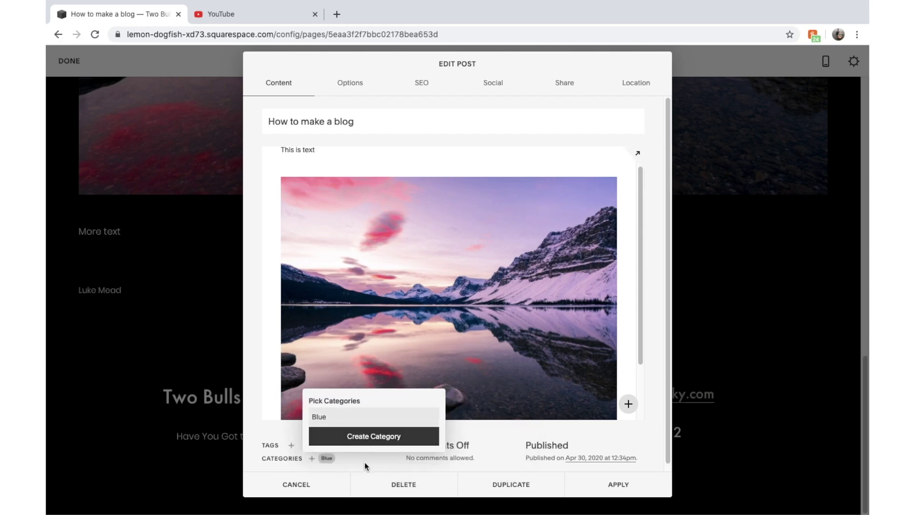
click(291, 436)
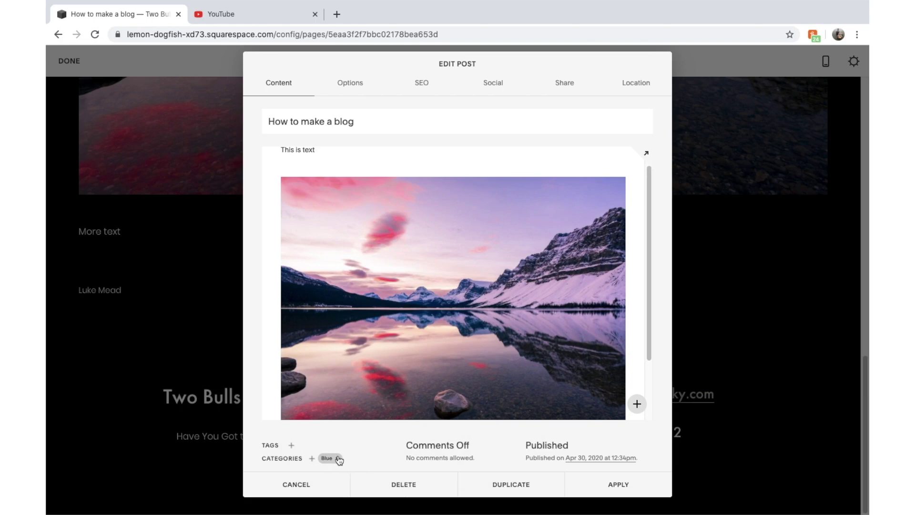
Step: Remove the "Blue" category from the post and pick it again from the existing categories
click(338, 458)
click(312, 458)
click(347, 418)
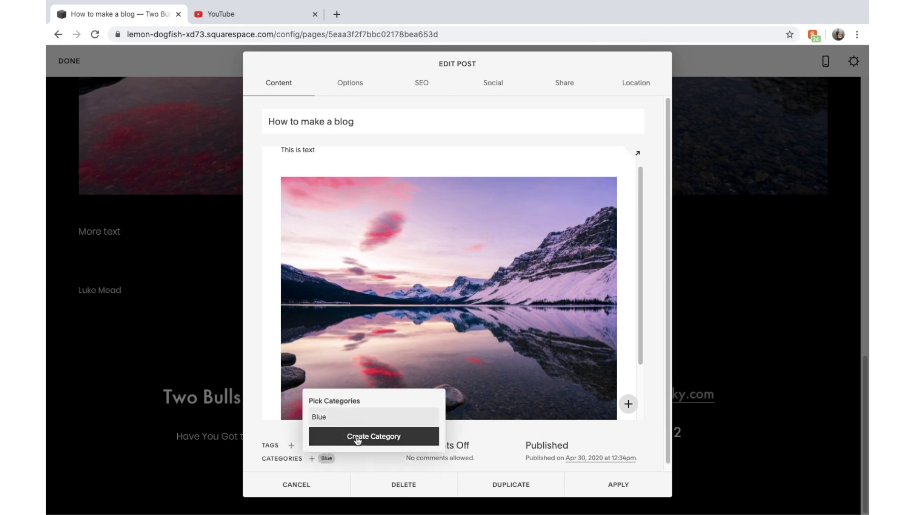
click(502, 422)
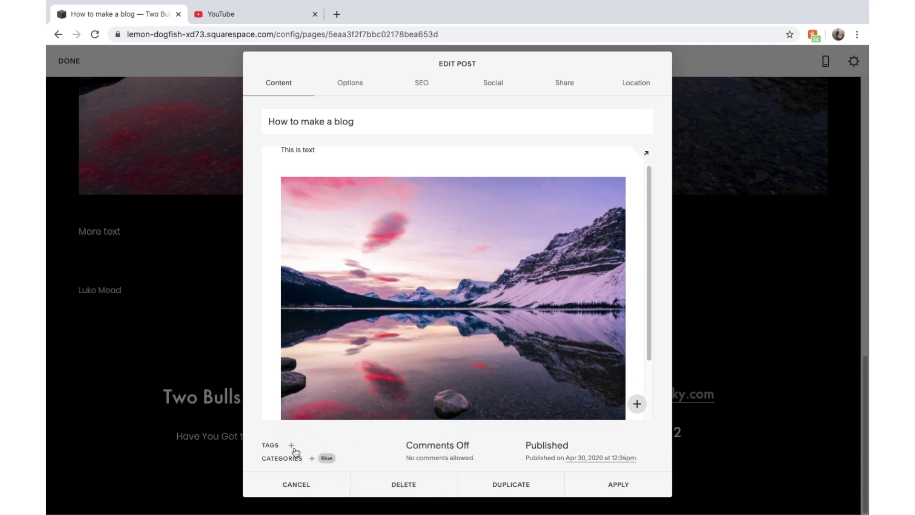
Step: Add the tag "Facebook" to the post
click(291, 445)
text(Facebook)
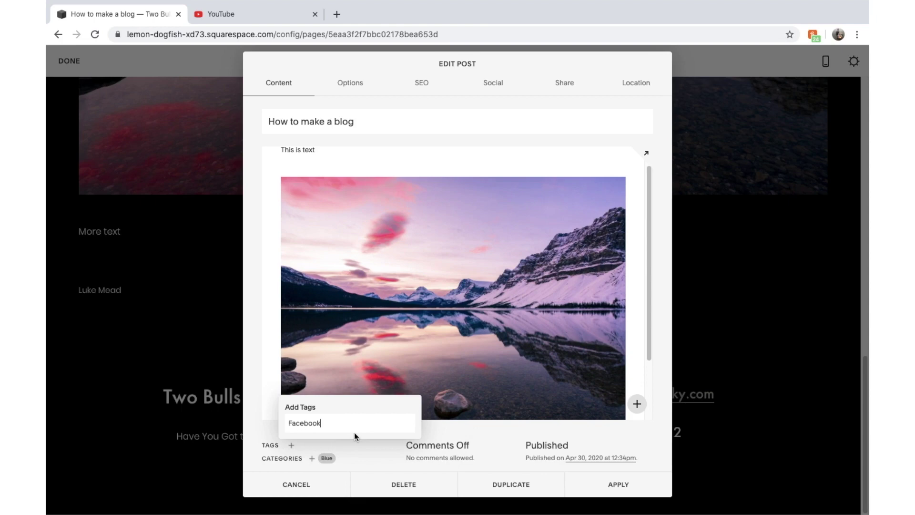
key(Return)
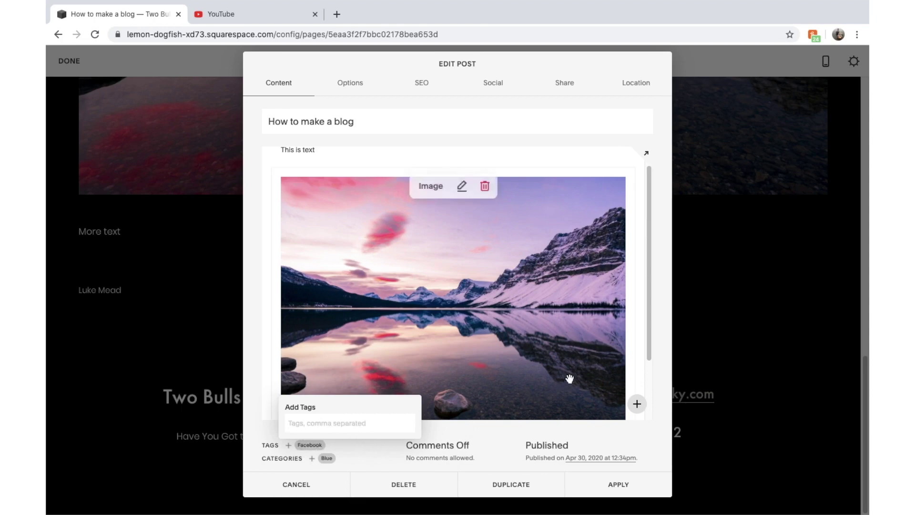
scroll(488, 313, down, 2)
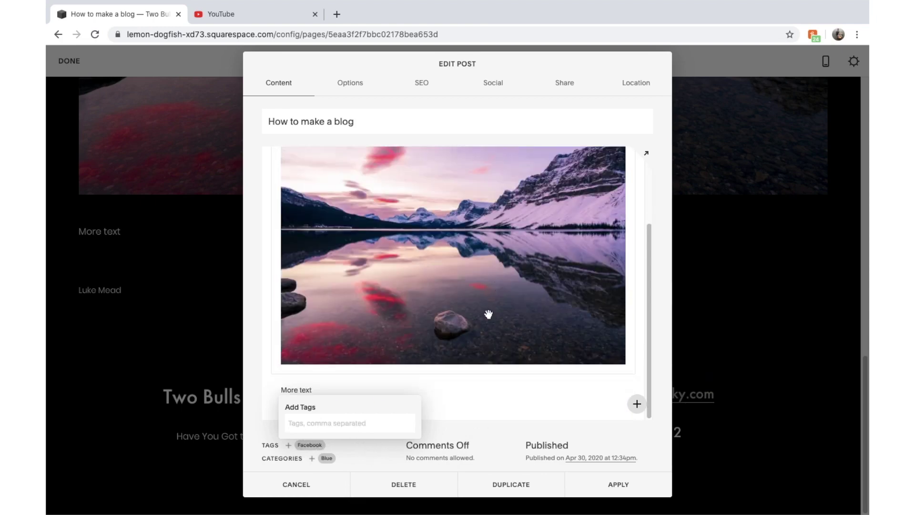
click(332, 455)
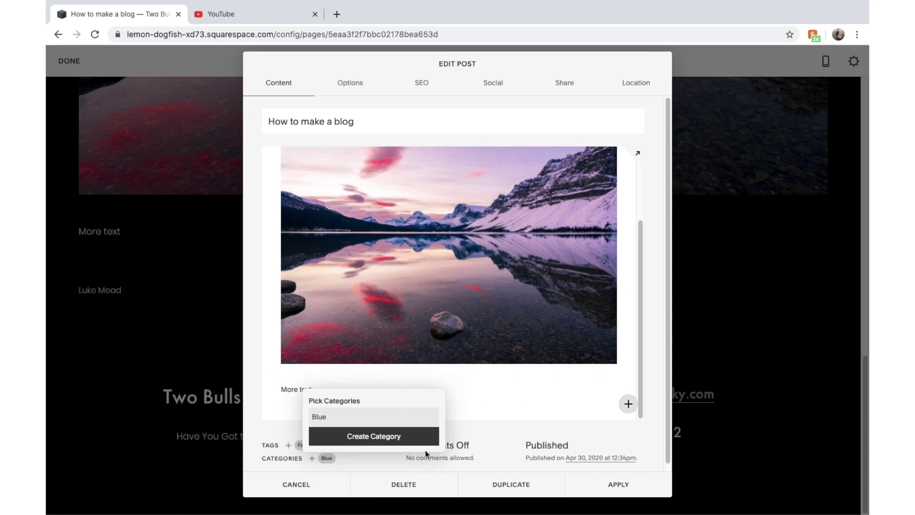
Step: Turn comments on for the post and check the available publishing status options
click(482, 456)
click(452, 421)
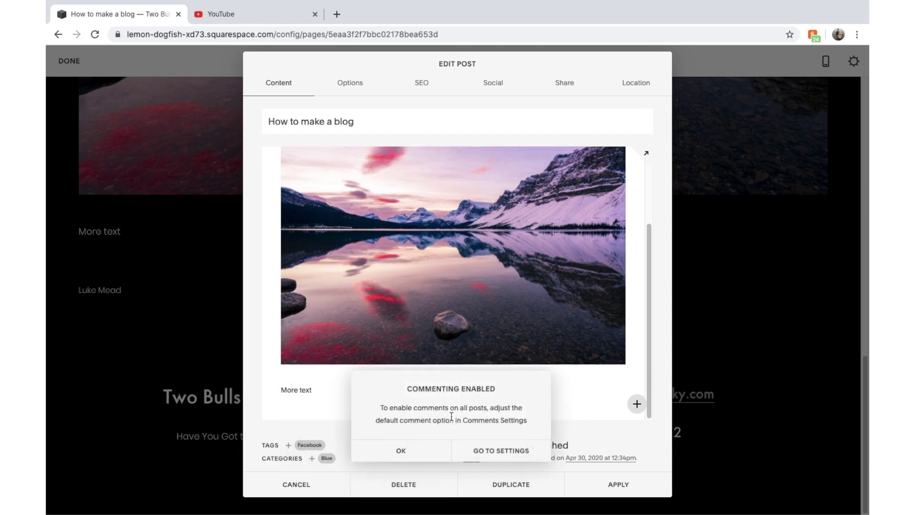
click(438, 457)
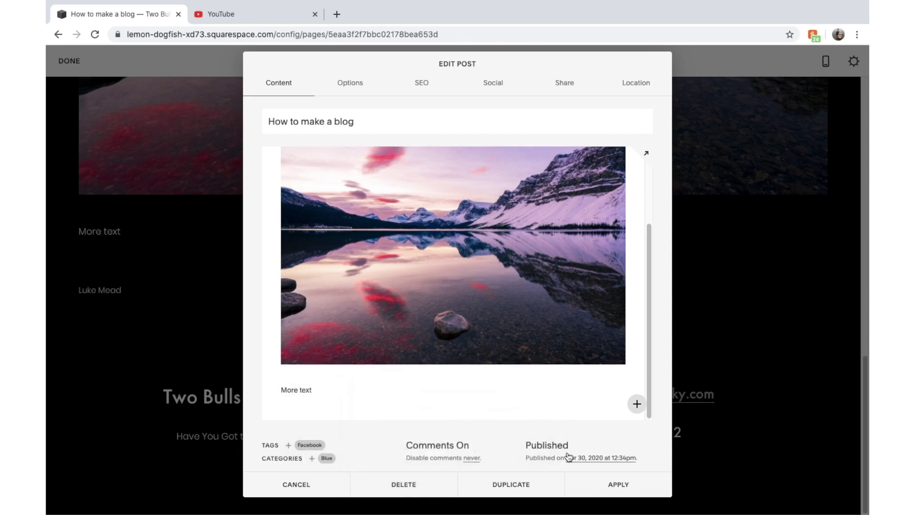
click(550, 459)
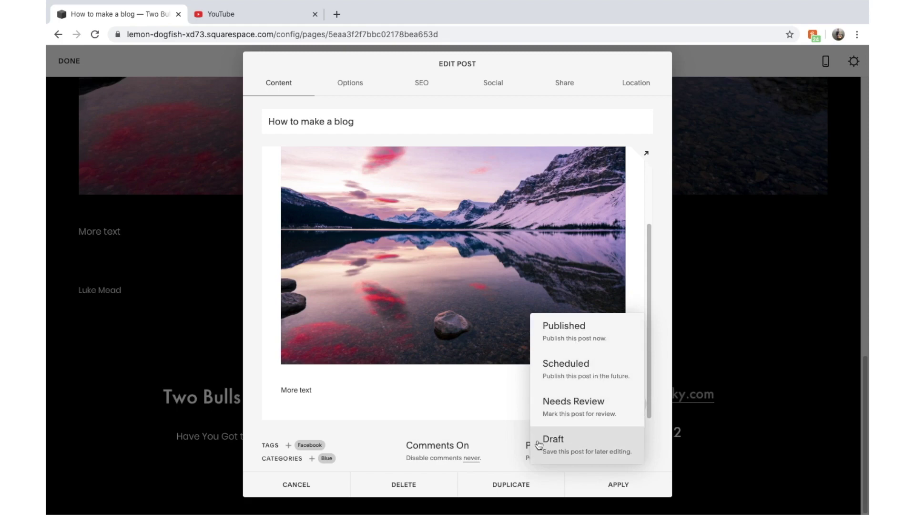
click(482, 396)
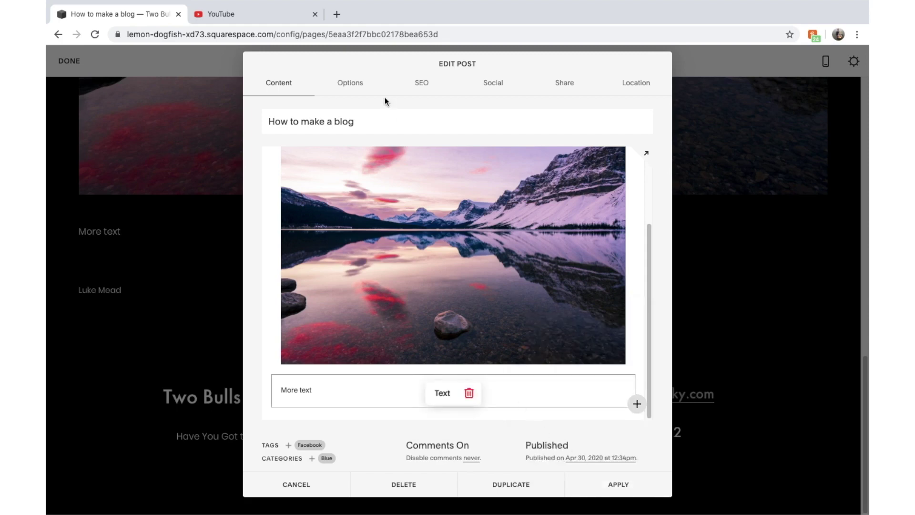
Step: Set the post's thumbnail to the free Unsplash photo of snowy mountains with pink clouds, and enter the excerpt "This is a blog"
click(369, 89)
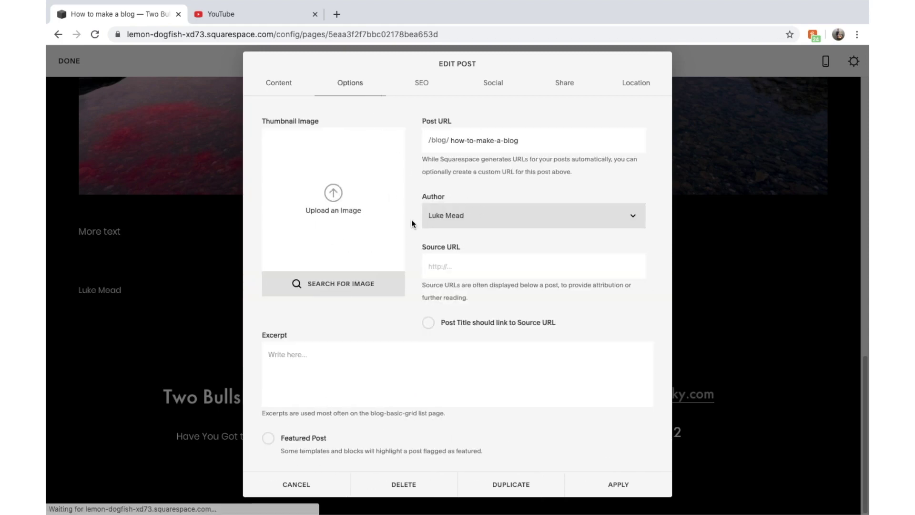
click(344, 285)
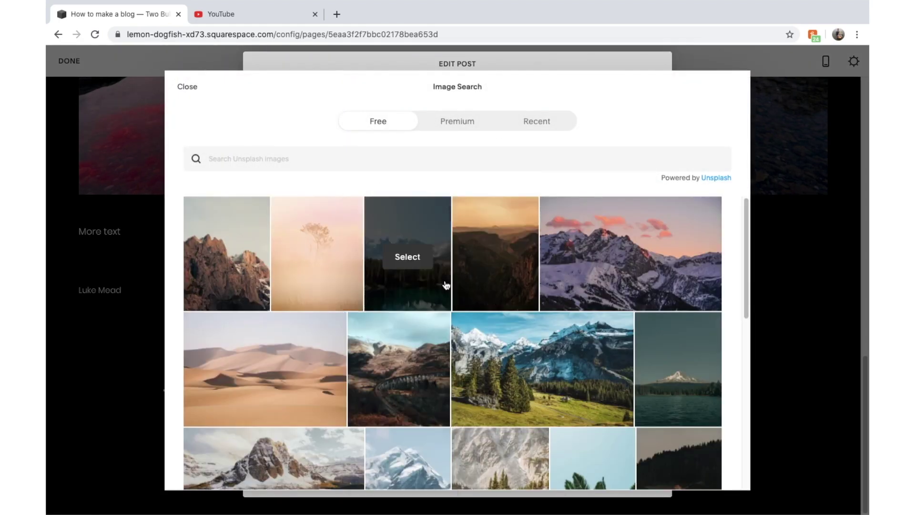
click(649, 261)
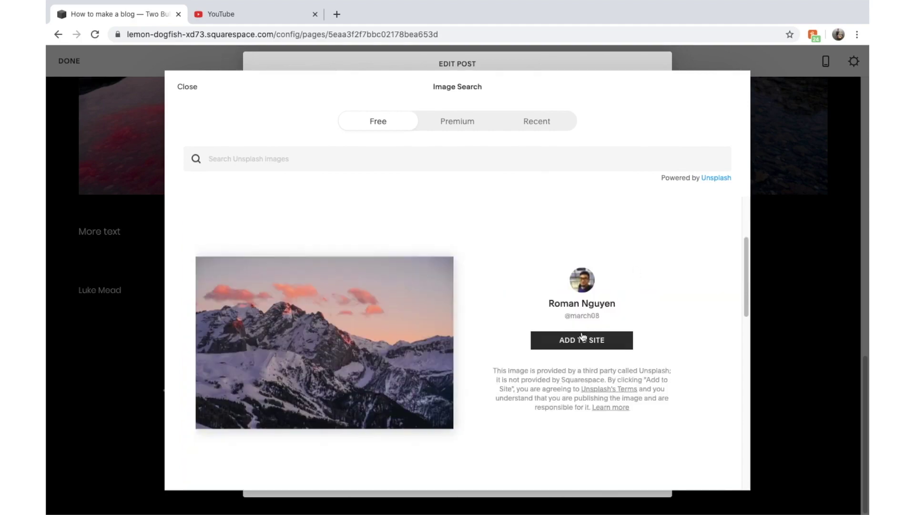
click(583, 338)
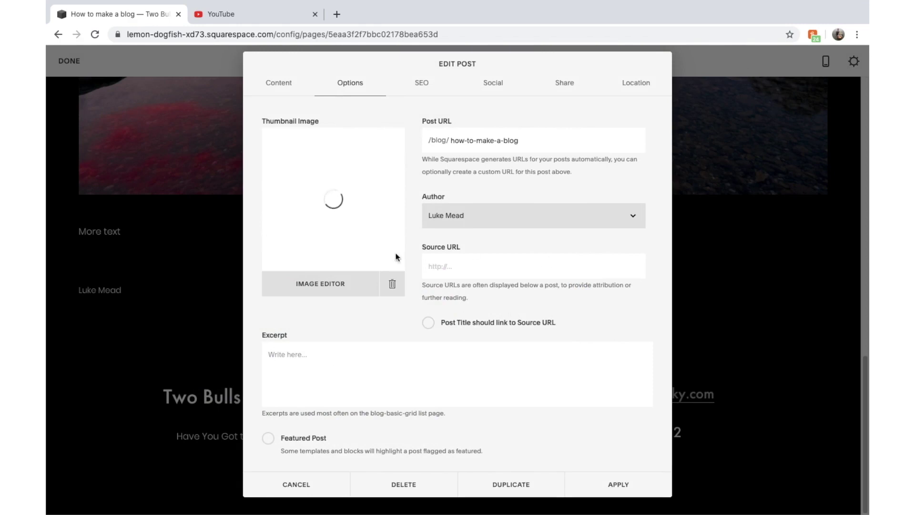
click(318, 360)
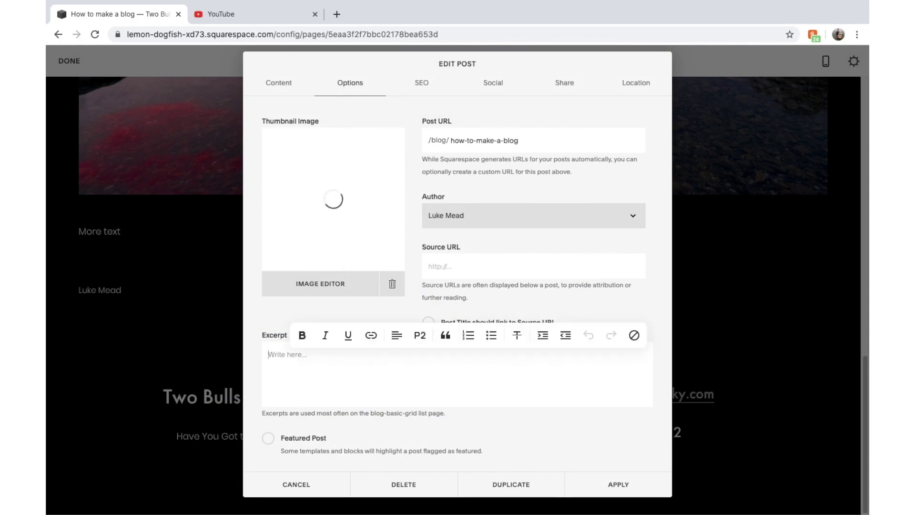
text(This is a blog)
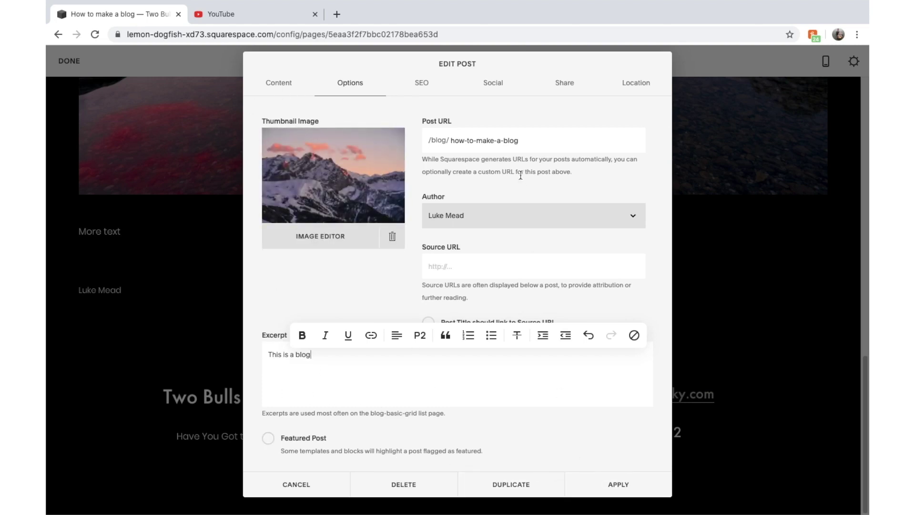
Step: Set the post's SEO title to "How to Blog" and its SEO description to "This is a blgo..."
click(440, 84)
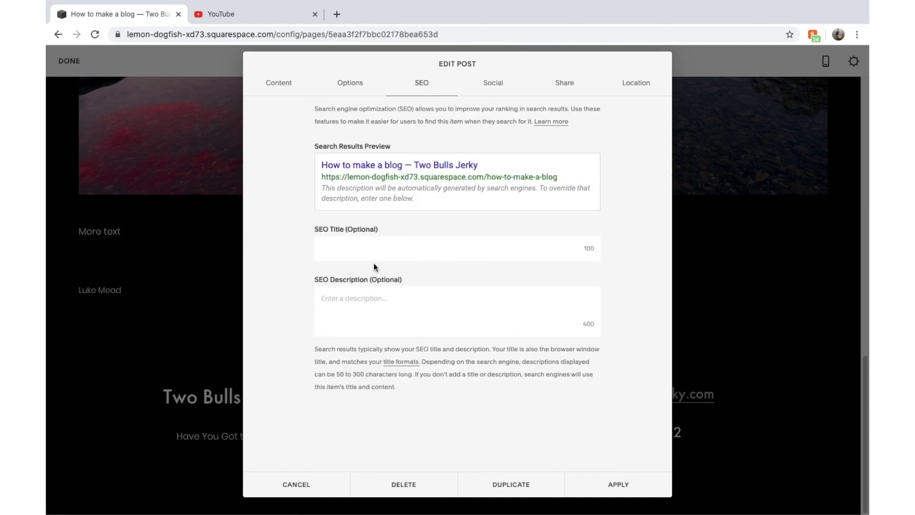
text(How a)
key(BackSpace)
text(t)
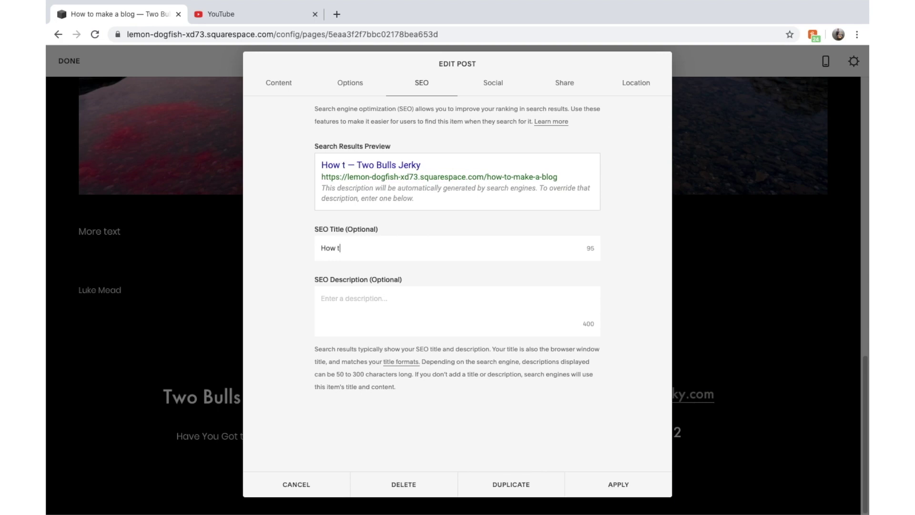
text(o Bog)
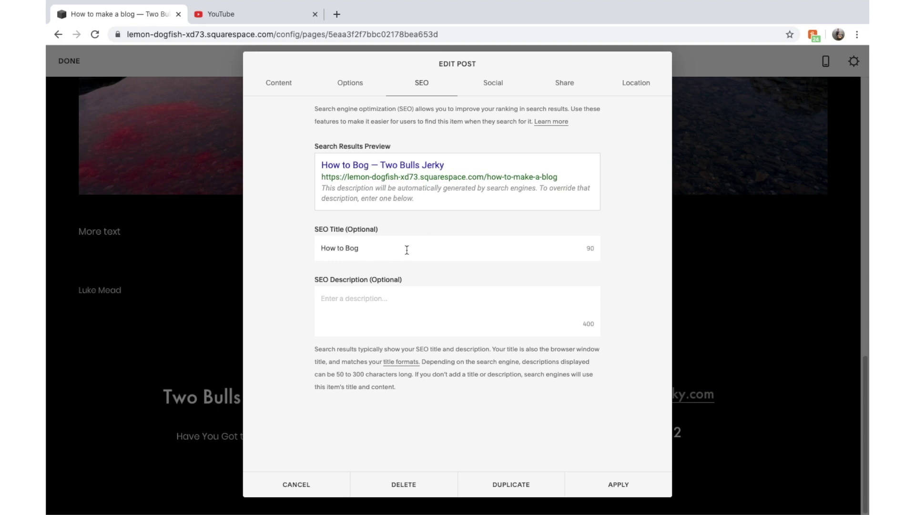
key(BackSpace)
key(BackSpace)
text(log)
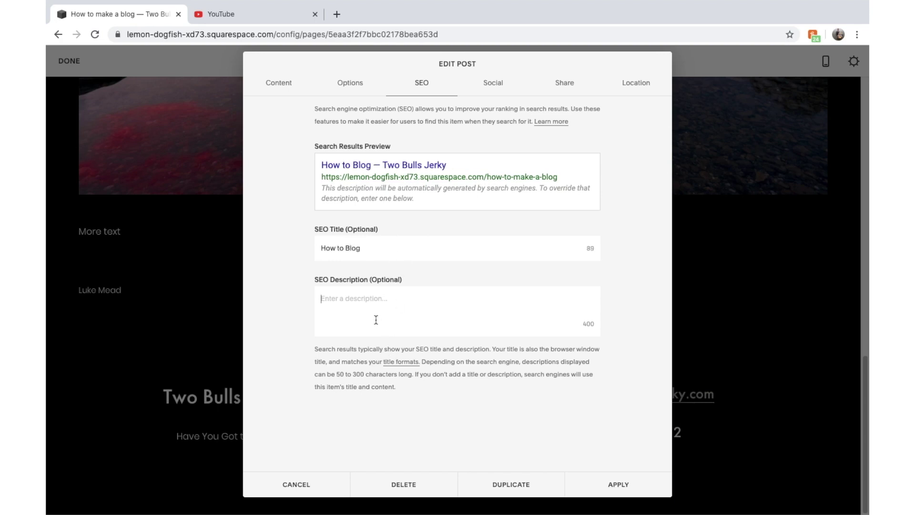
text(This is a b)
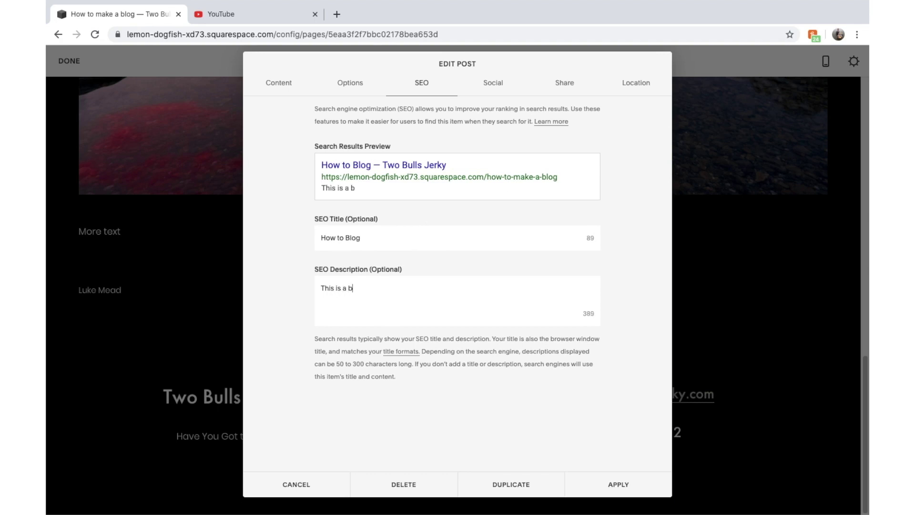
text(lgo...)
Step: Check the post's social preview and sharing options, and apply the post settings
click(493, 82)
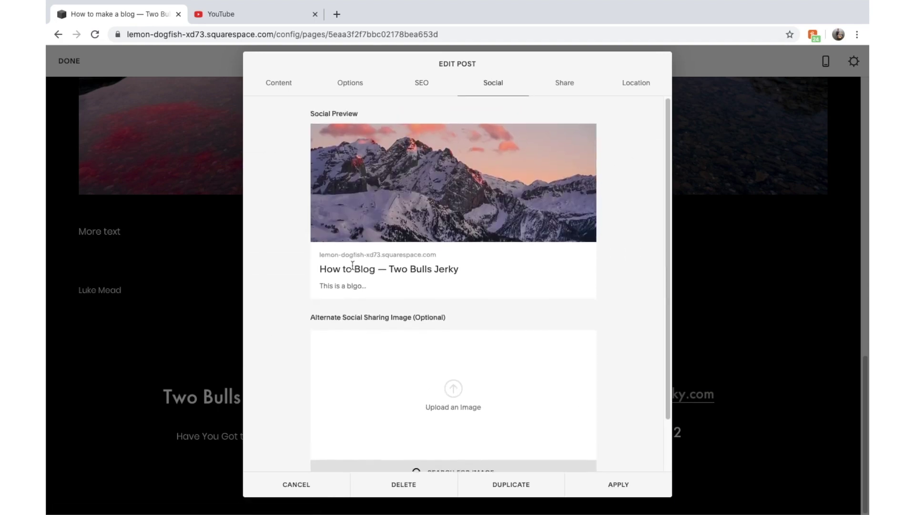
click(554, 88)
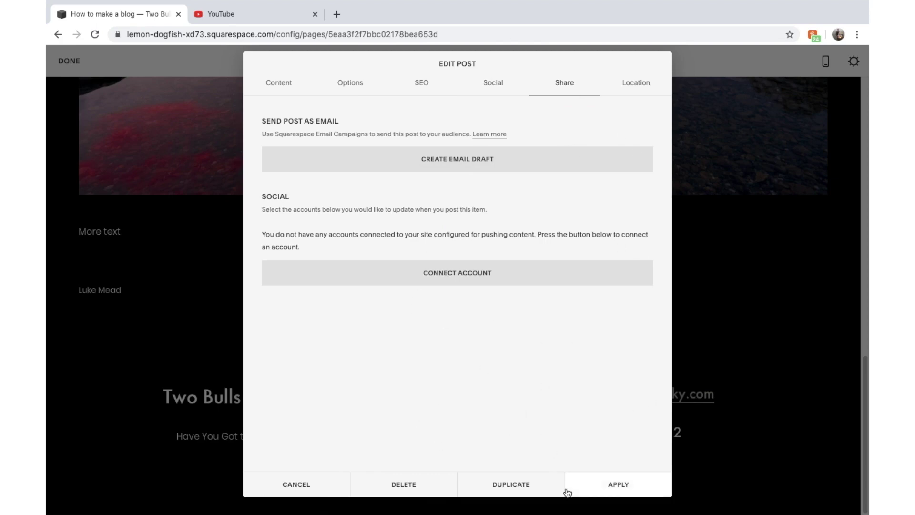
click(591, 483)
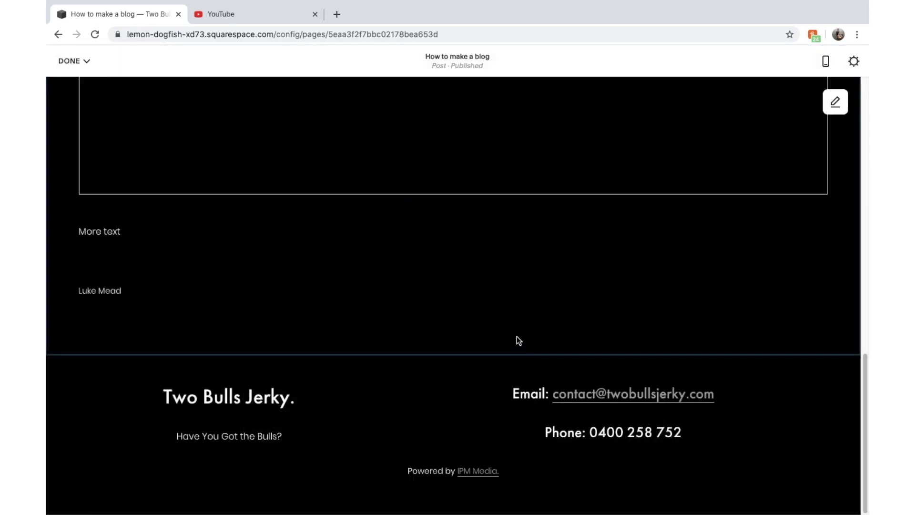
Step: Save the changes to the "How to make a blog" post and leave the editor
scroll(481, 288, up, 15)
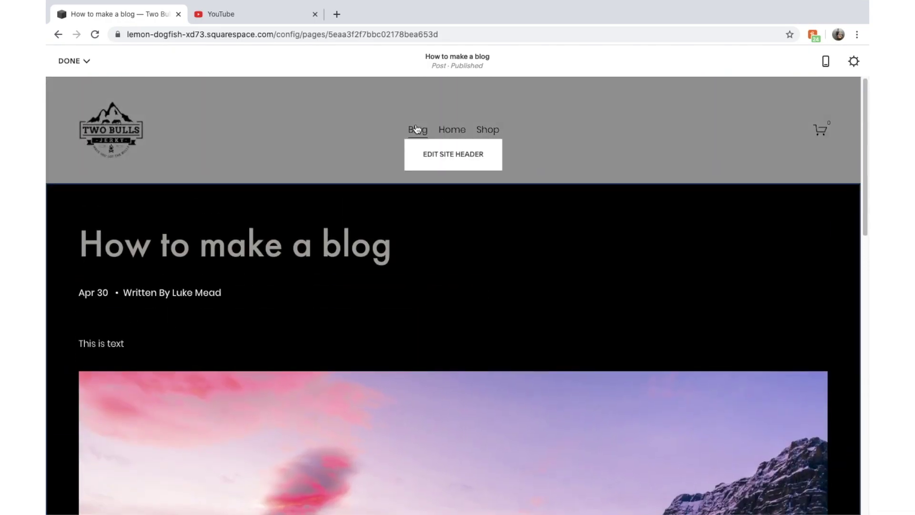
click(431, 154)
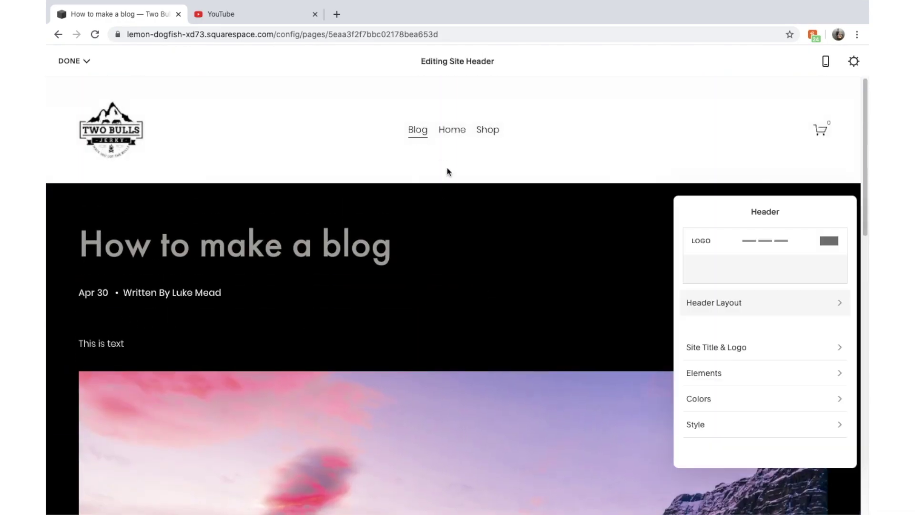
click(69, 61)
click(75, 81)
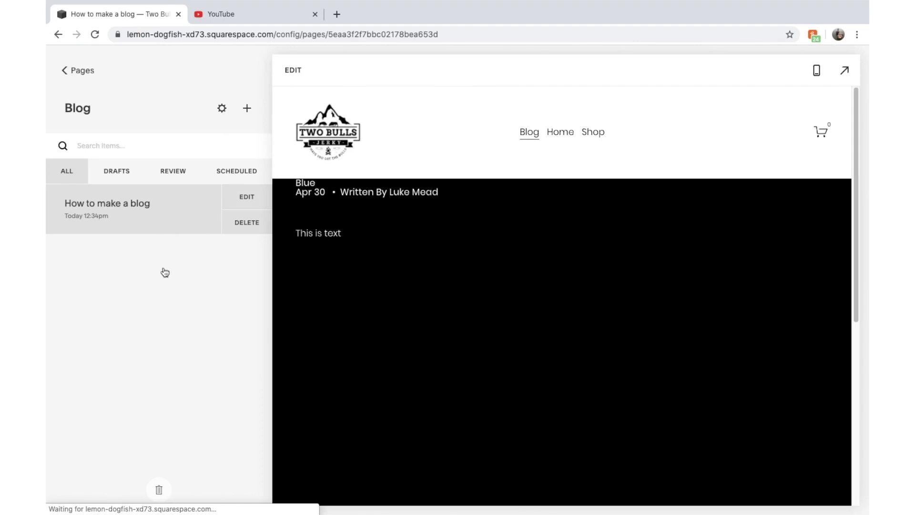
Step: Return from the "How to make a blog" post to the list of the site's pages
click(530, 134)
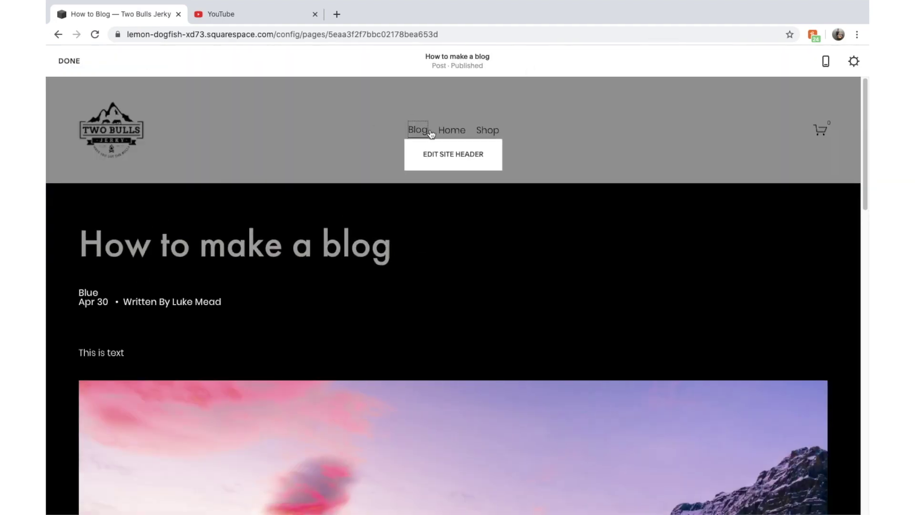
click(61, 65)
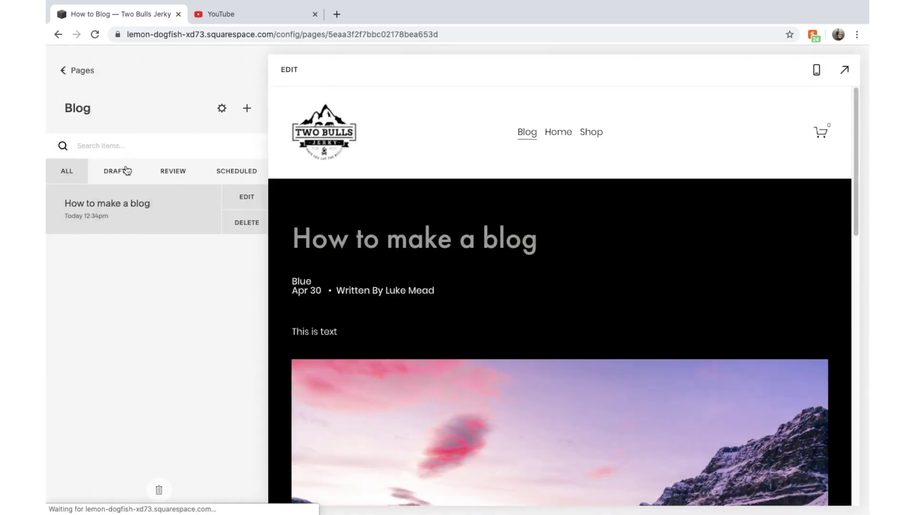
click(99, 189)
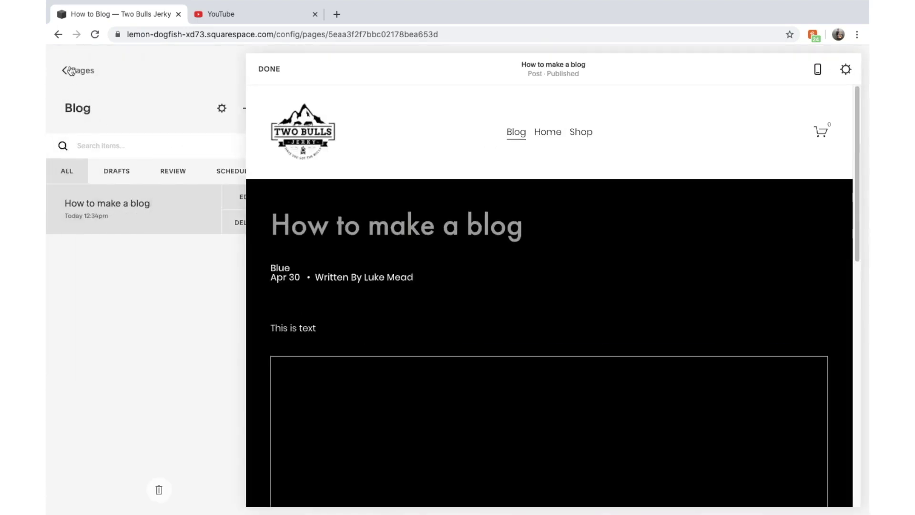
click(85, 62)
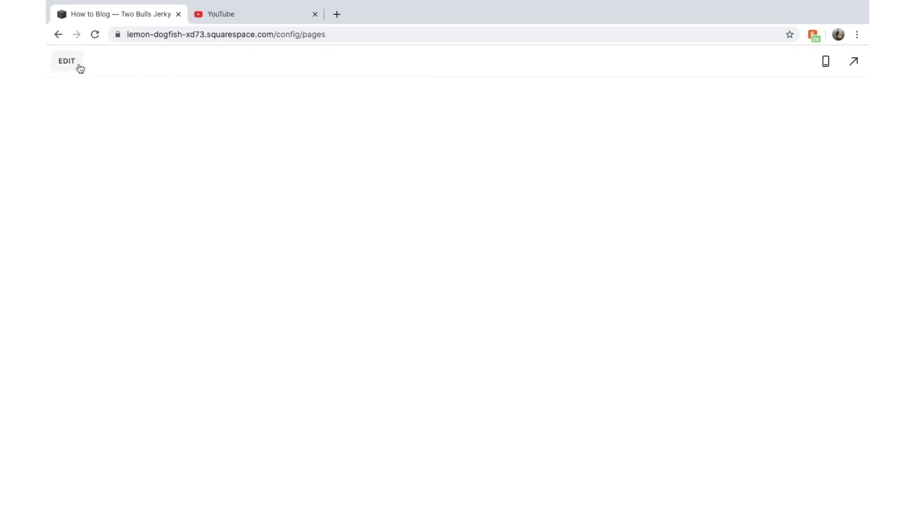
scroll(192, 207, down, 2)
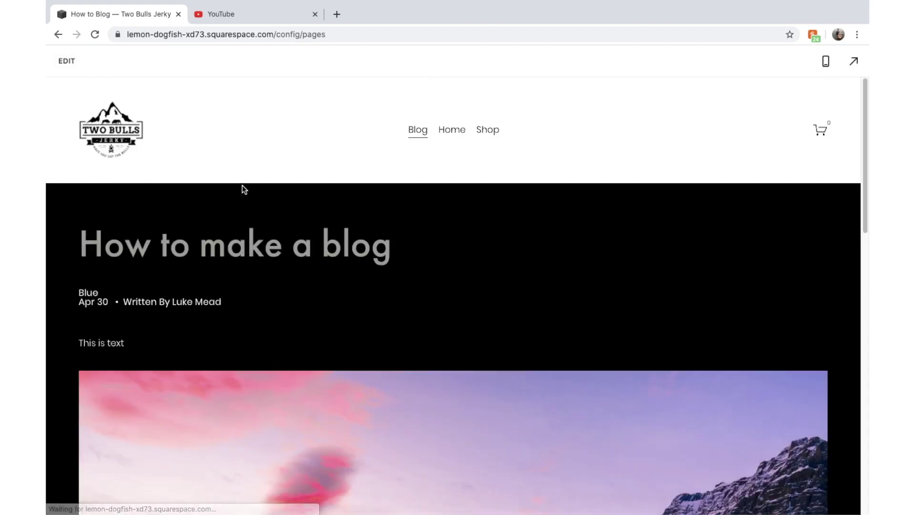
click(74, 62)
click(71, 62)
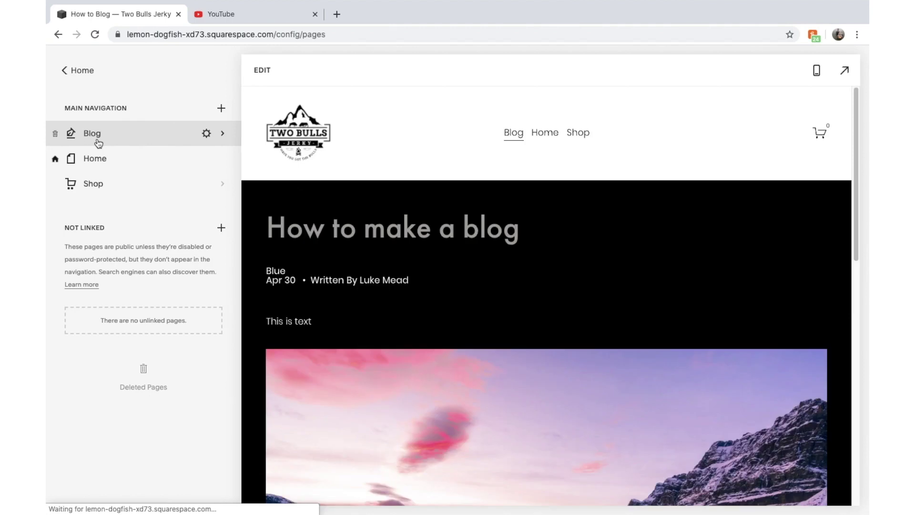
Step: Open the Blog page and examine how the post's thumbnail, category, date, title, excerpt and Read More link are presented
click(98, 141)
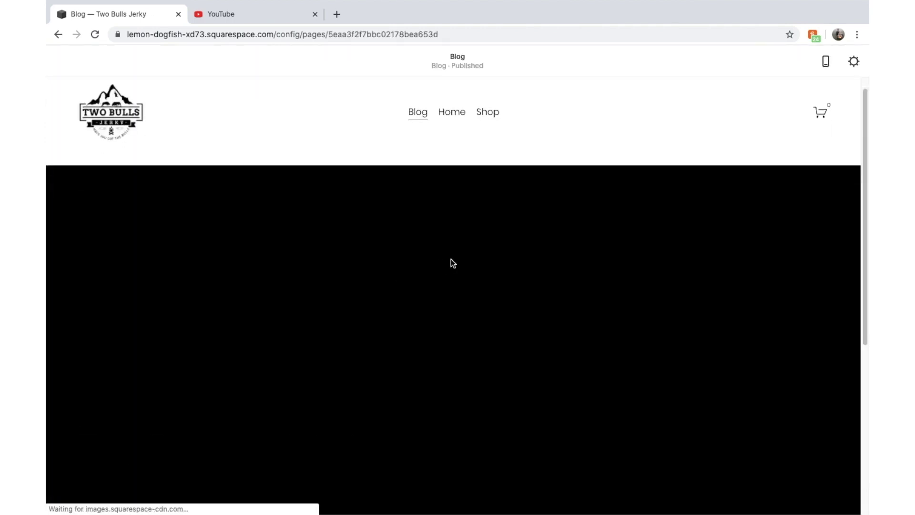
scroll(445, 388, down, 2)
scroll(445, 388, down, 1)
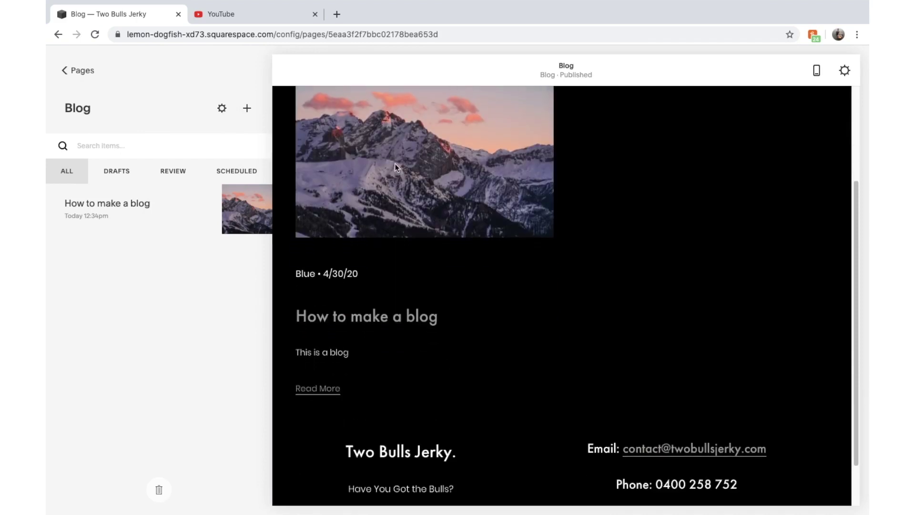
scroll(416, 180, up, 2)
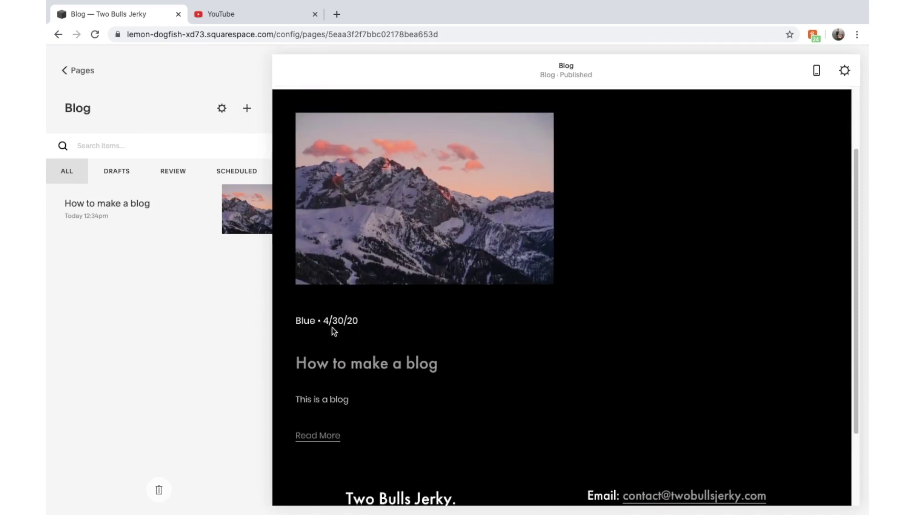
scroll(337, 405, down, 2)
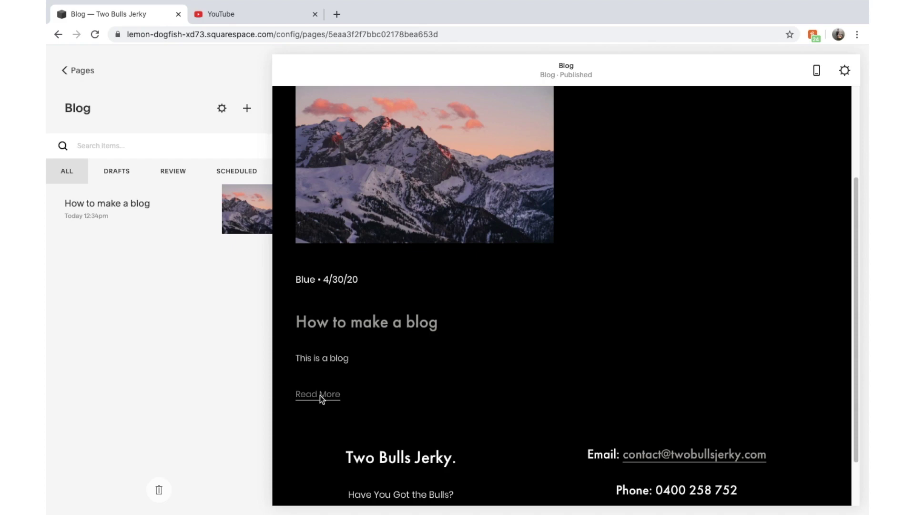
scroll(446, 247, up, 5)
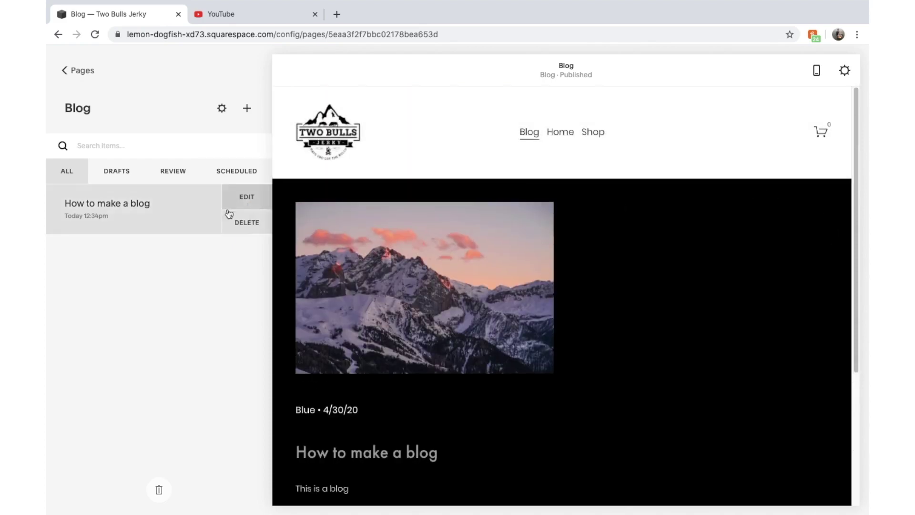
Step: Move the Blog page below Shop in the site's main navigation
mouse_move(634, 113)
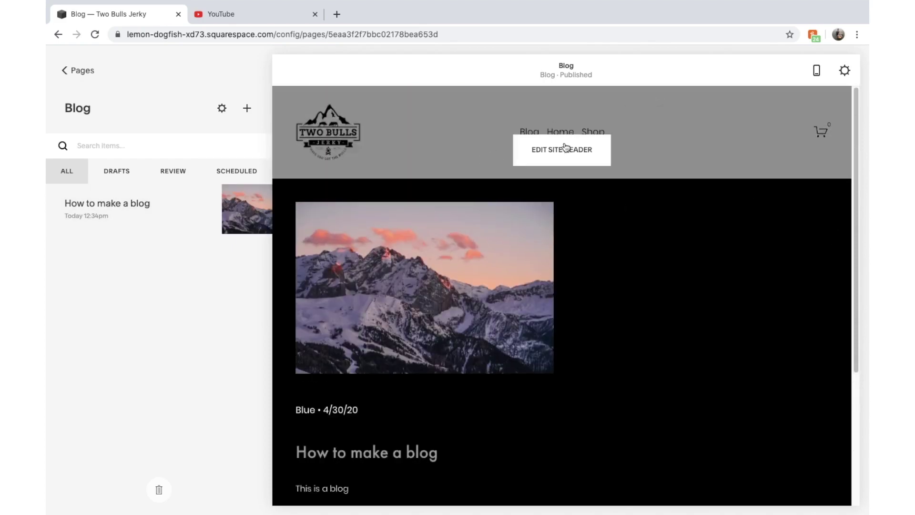
click(77, 72)
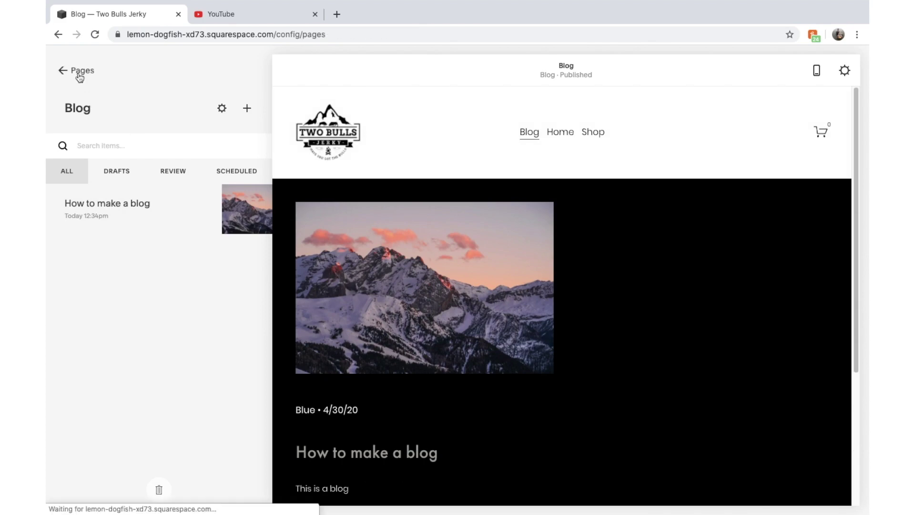
drag(94, 139, 94, 190)
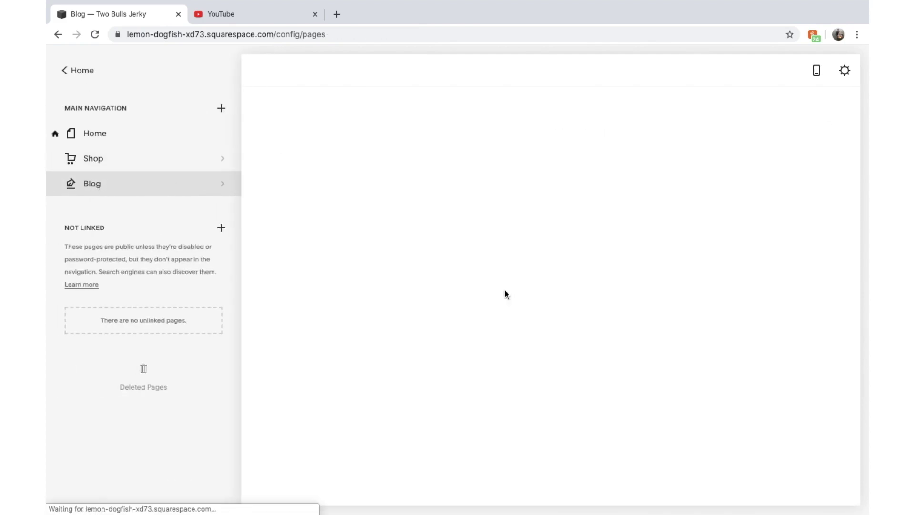